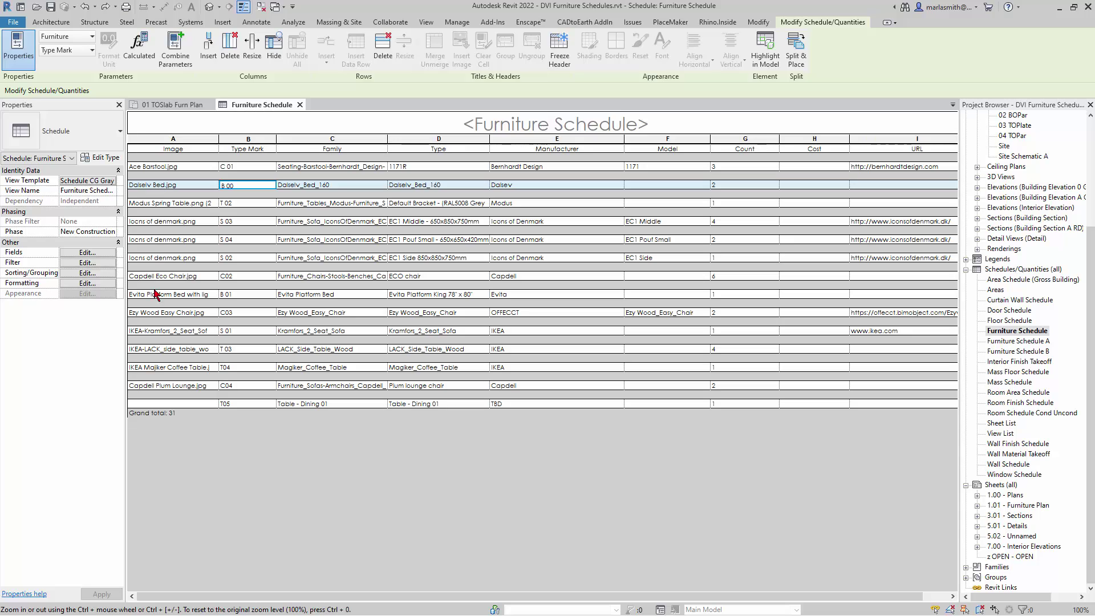
Step: Tile the 01 TOSlab Furn Plan floor plan beside the Furniture Schedule, with the plan fitted to its view
click(193, 106)
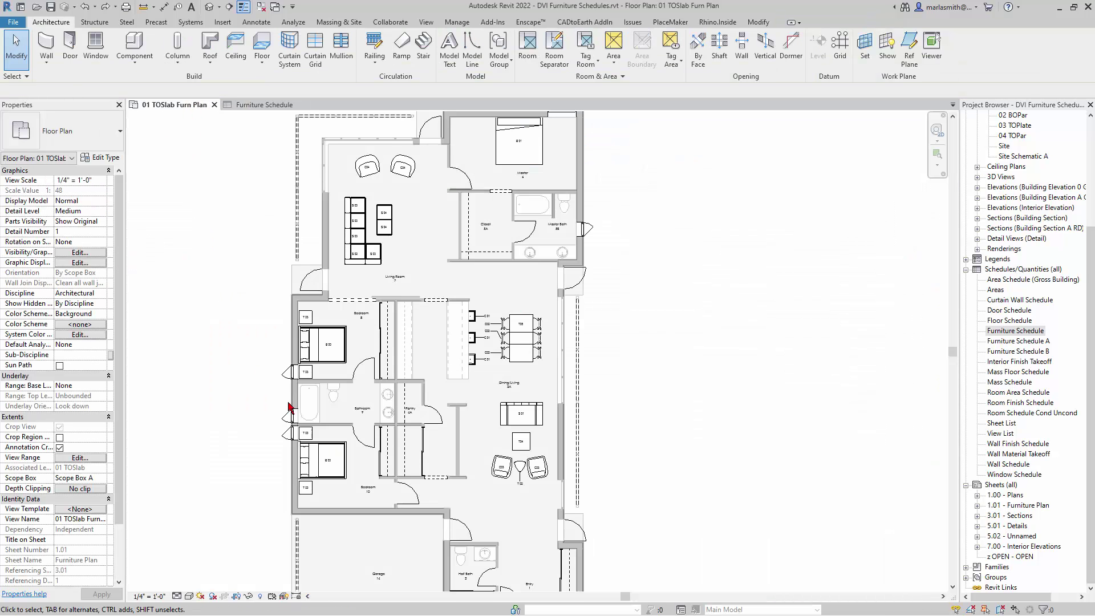
key(w)
key(t)
key(z)
key(a)
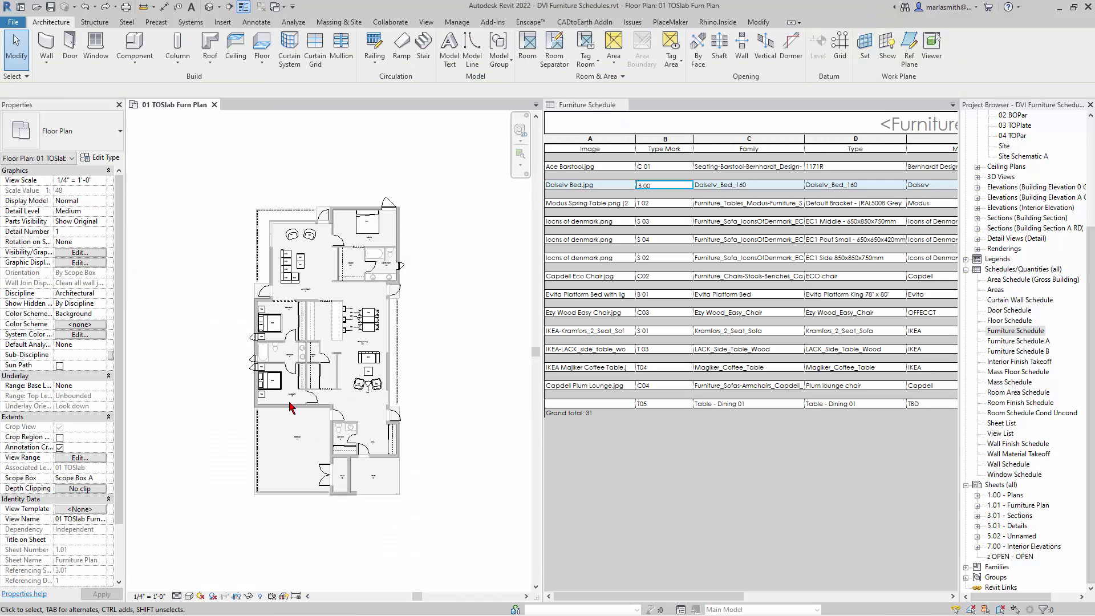
scroll(303, 342, up, 3)
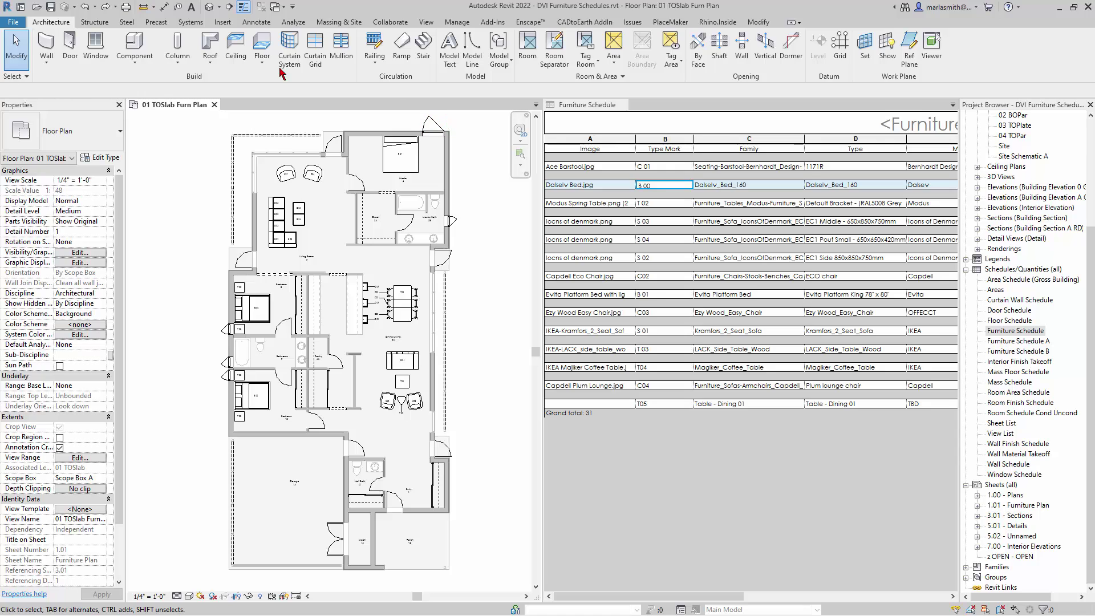
Step: Load the Sideboard.rfa family from the Furniture > Storage folder of the Imperial library
click(230, 24)
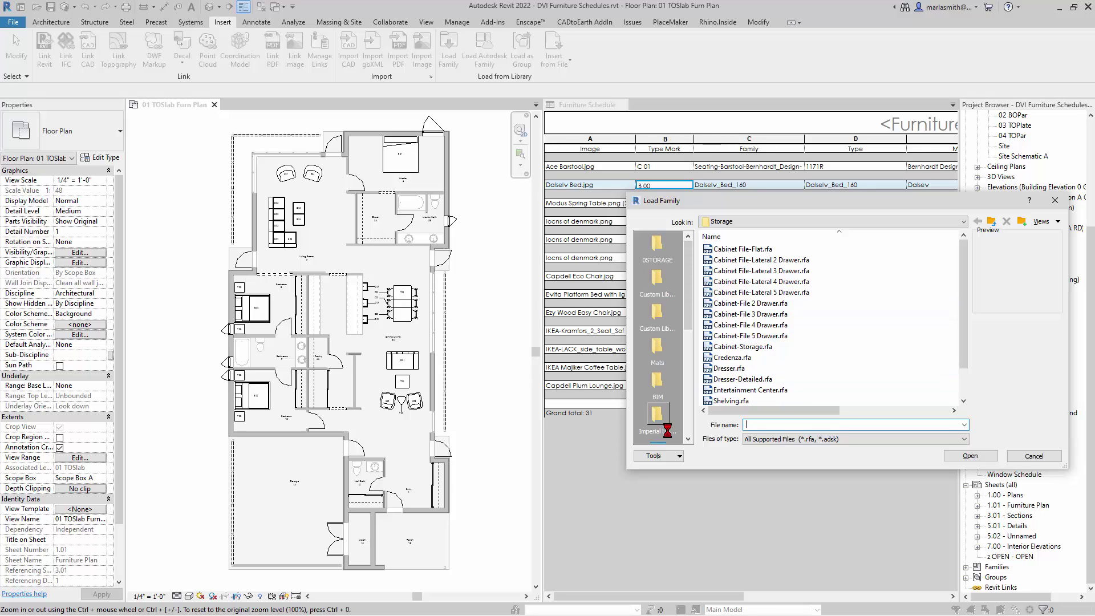
click(658, 414)
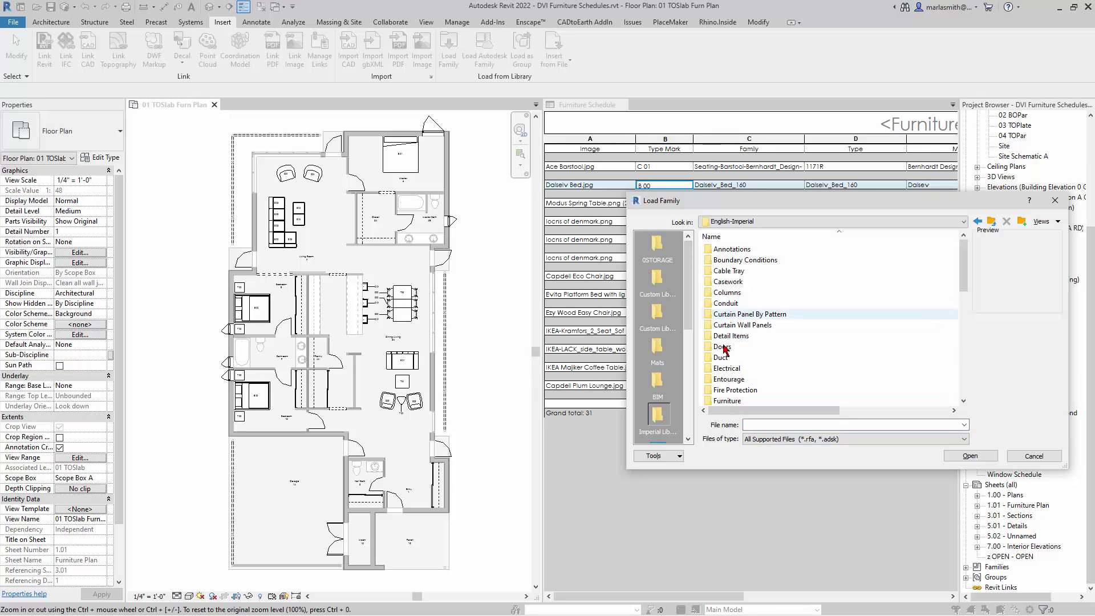
double_click(731, 401)
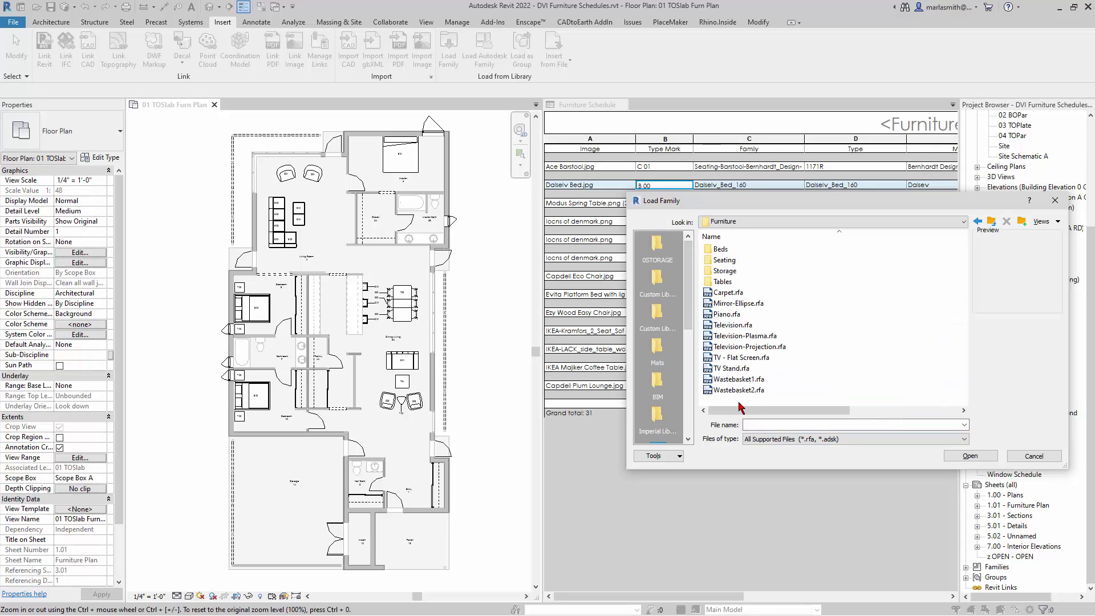
double_click(725, 271)
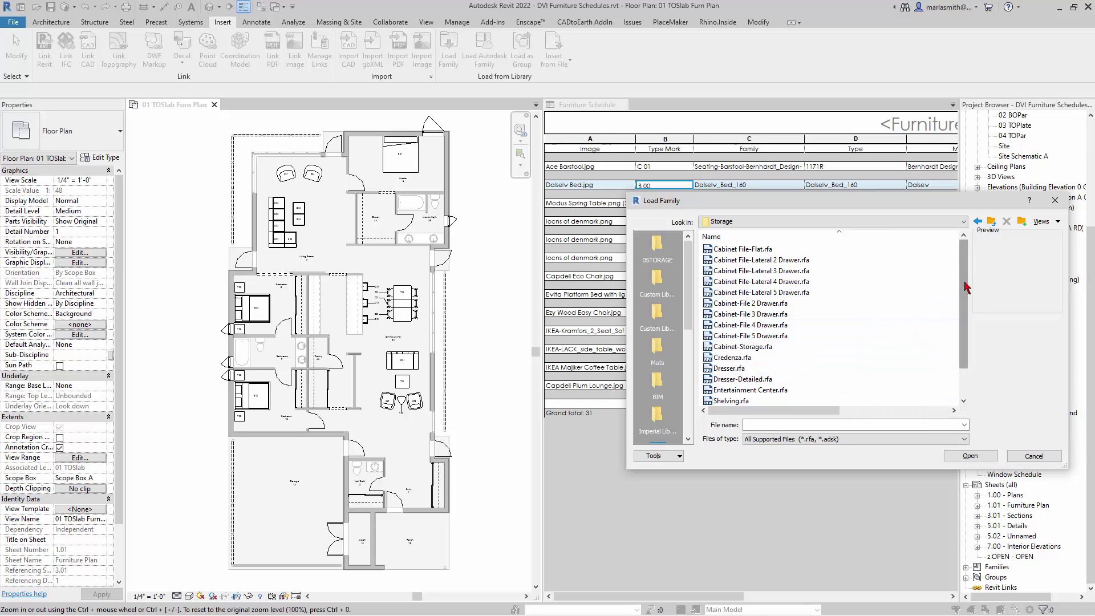
scroll(959, 294, down, 1)
click(754, 369)
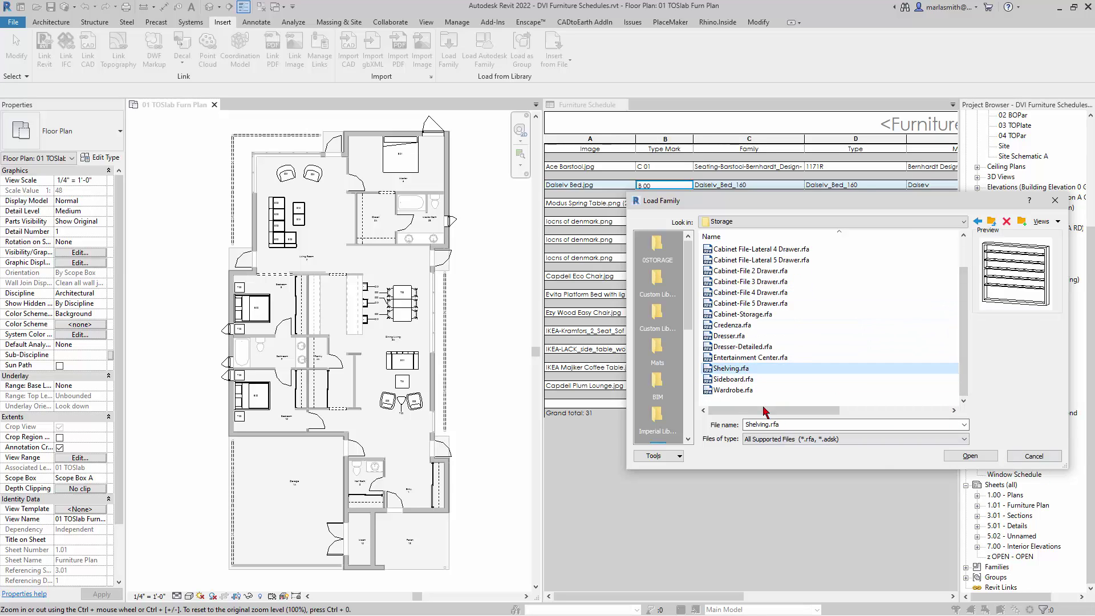
click(742, 381)
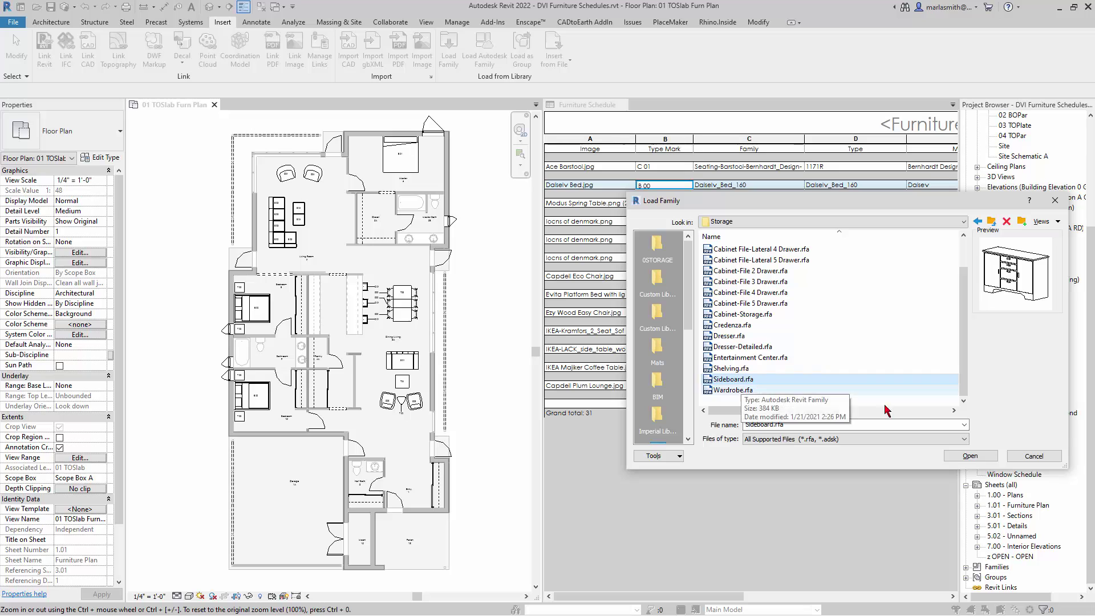
click(980, 457)
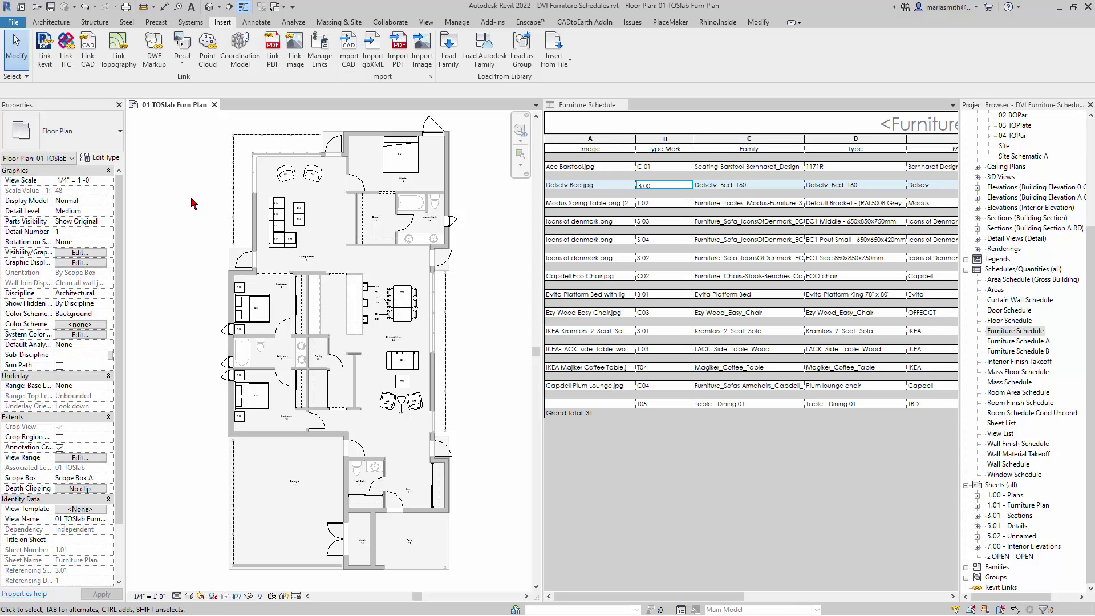
Step: Place a 48" x 20" x 38" Sideboard component against the wall behind the master bath, facing the dining table
click(51, 23)
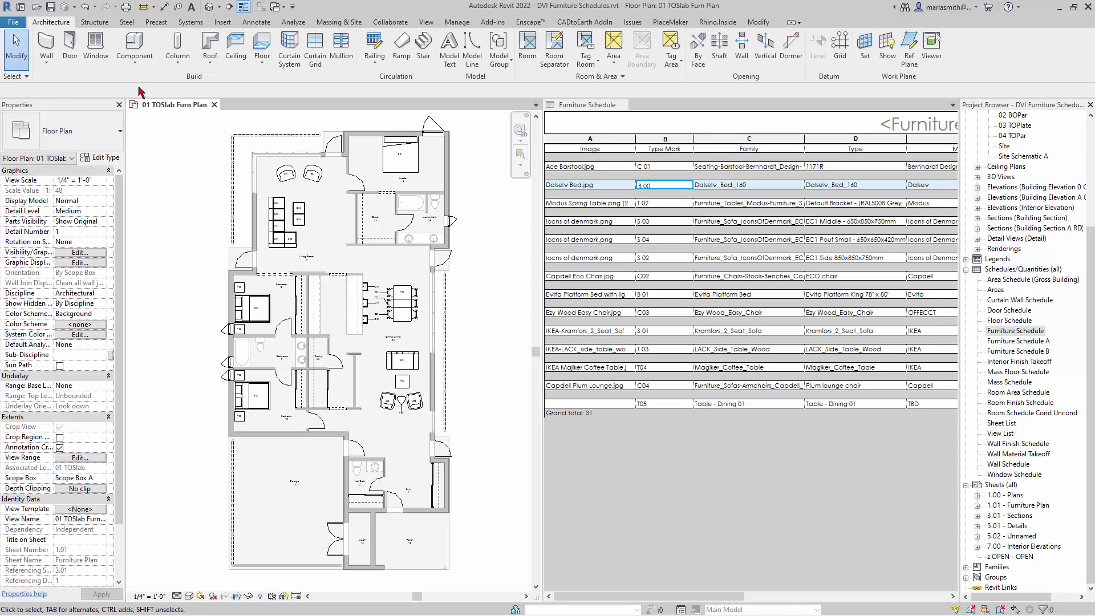
click(137, 51)
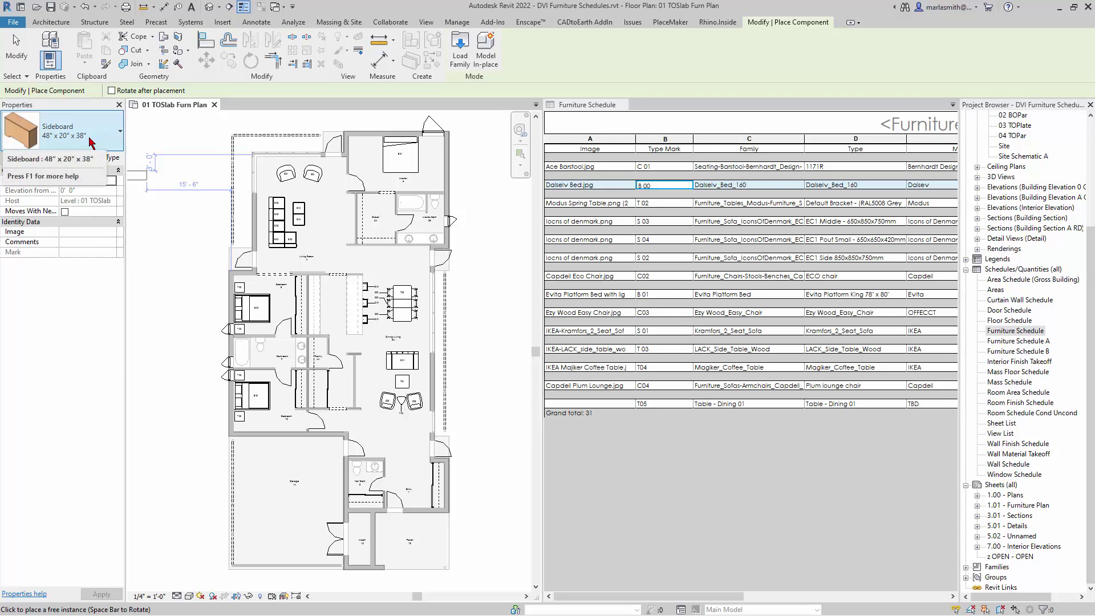
click(106, 142)
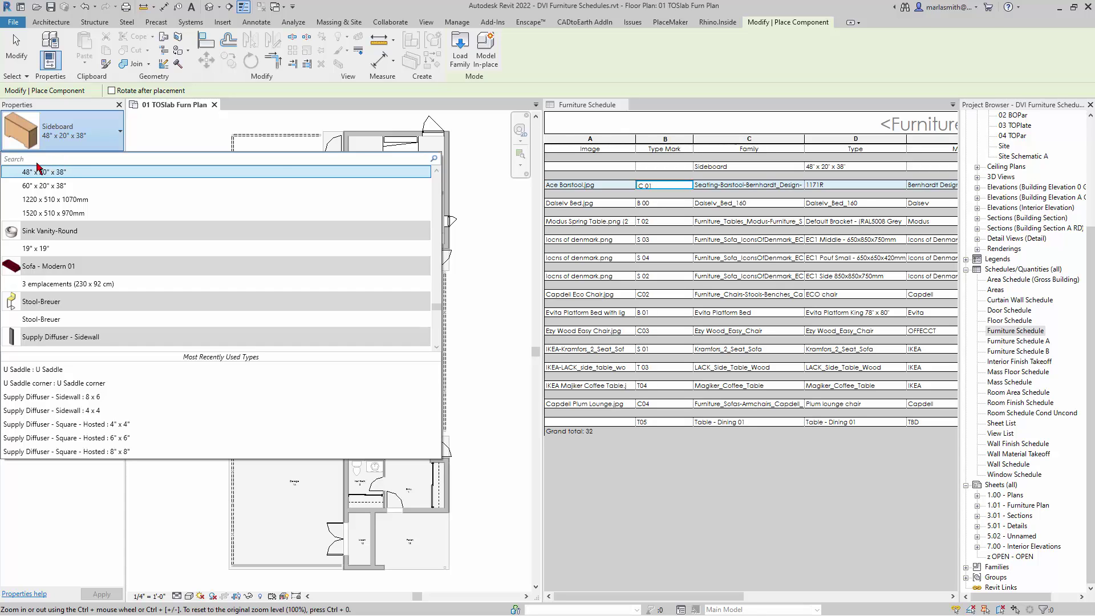
scroll(185, 240, down, 6)
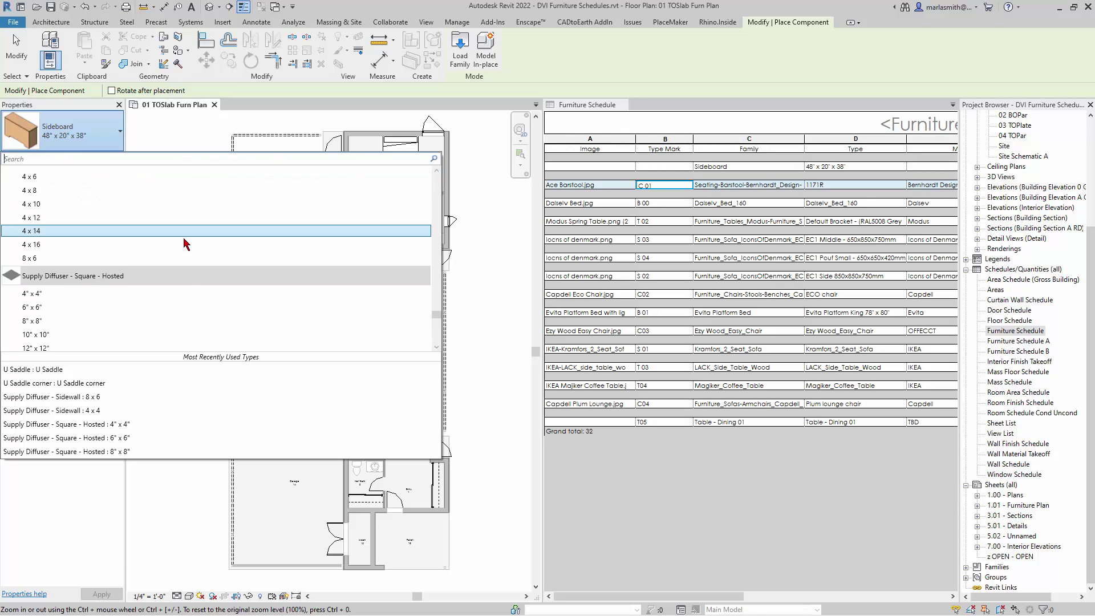
scroll(185, 243, down, 5)
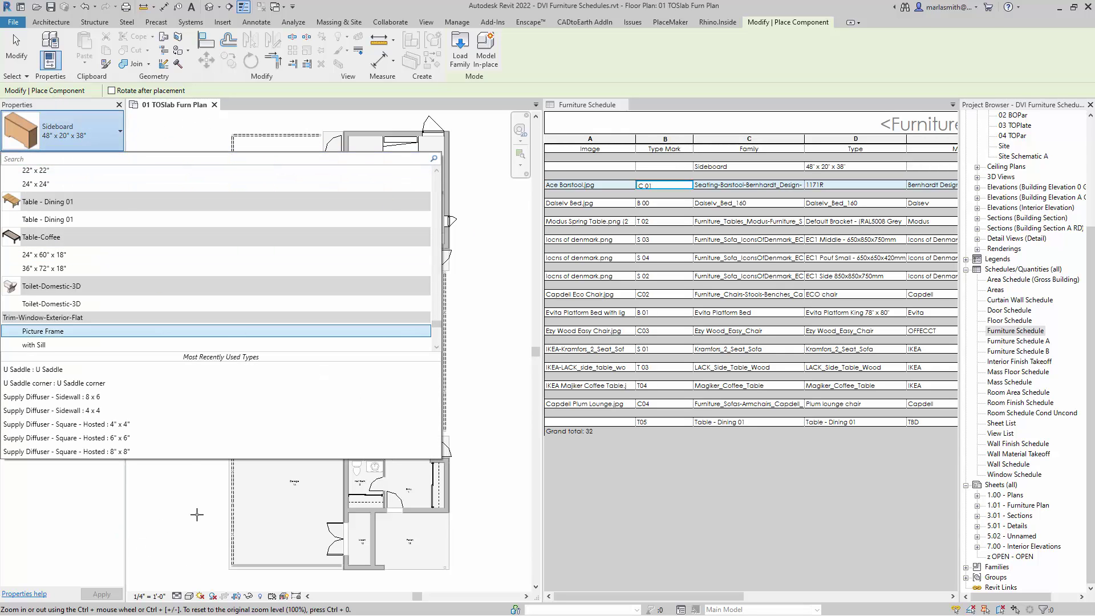
scroll(229, 256, up, 2)
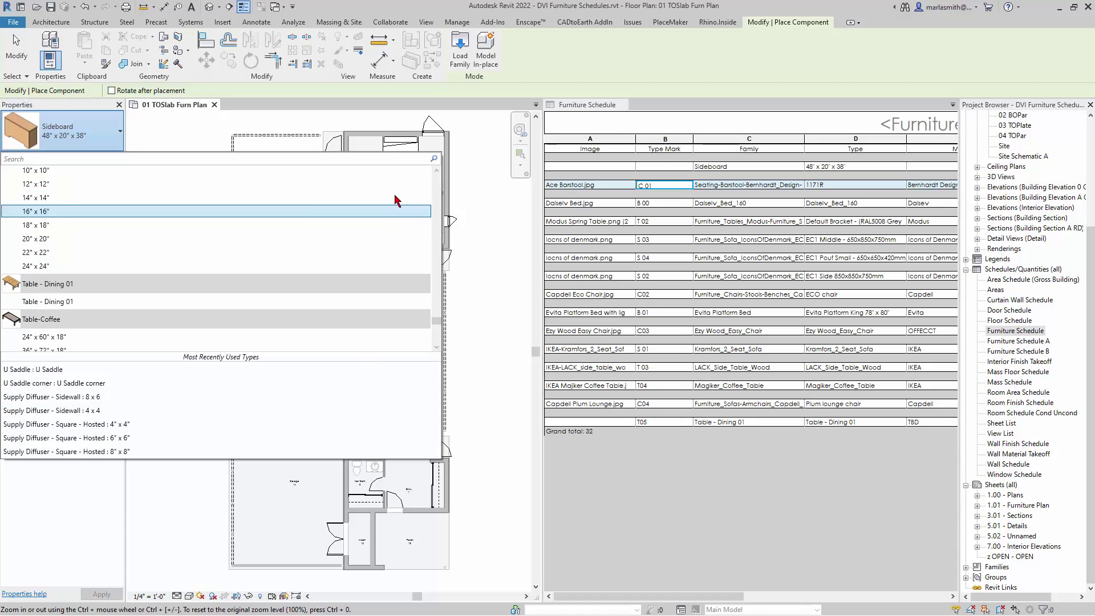
click(85, 137)
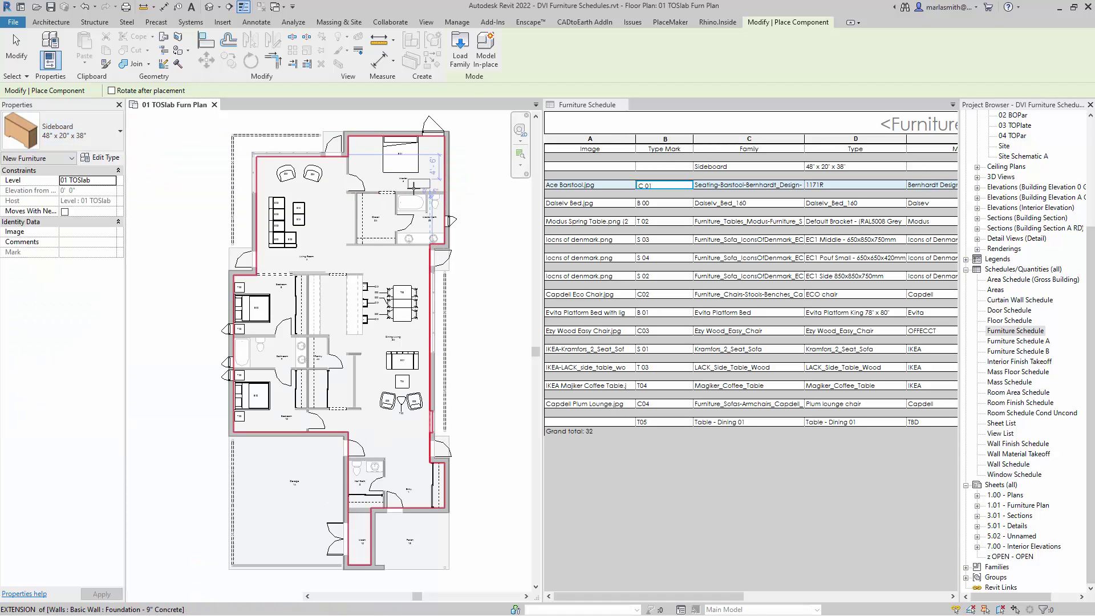
scroll(392, 245, up, 4)
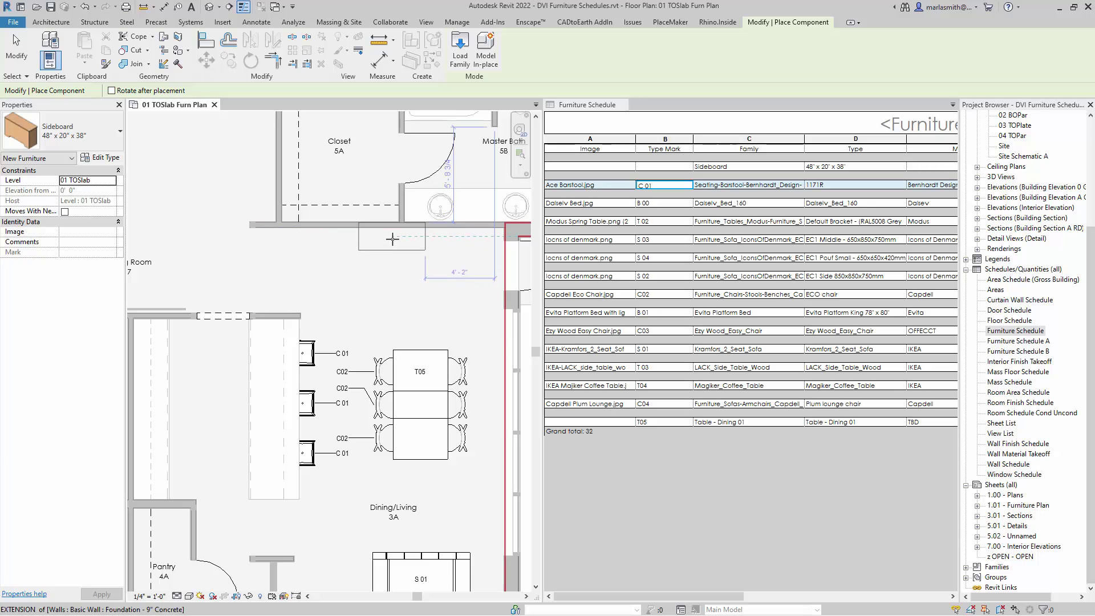
click(422, 242)
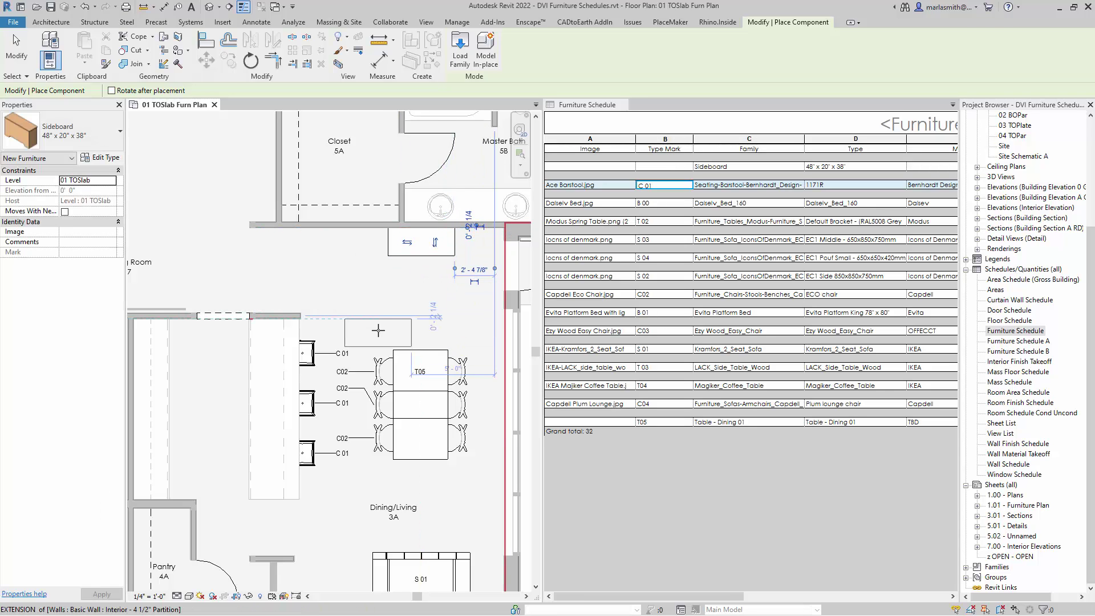
key(Escape)
key(Escape)
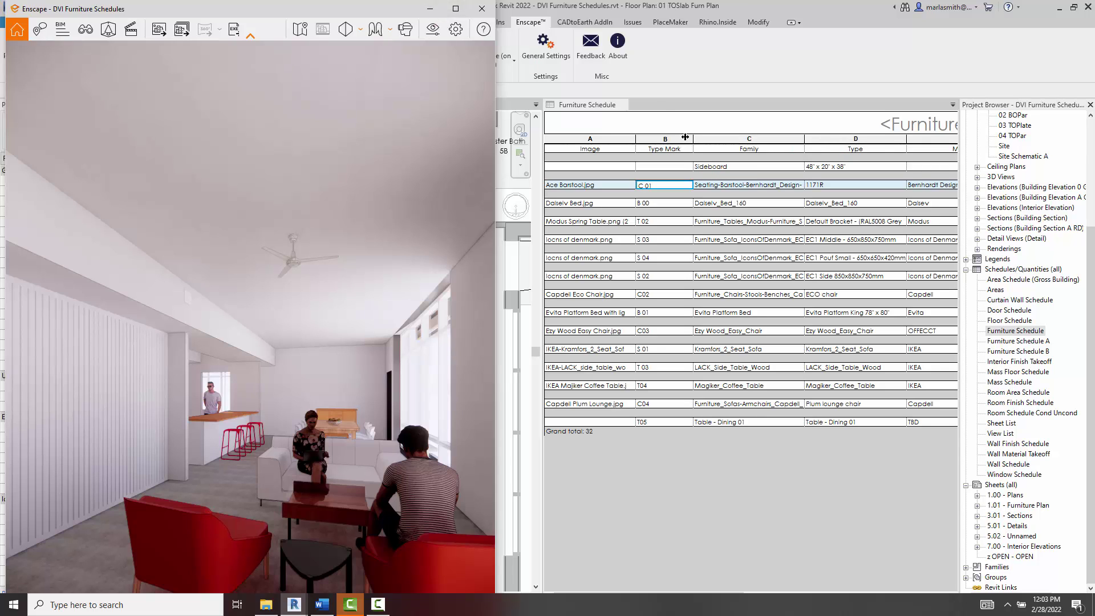
Step: Minimise the Enscape render window and examine the type properties of the C 01 barstool nearest the sideboard
click(430, 9)
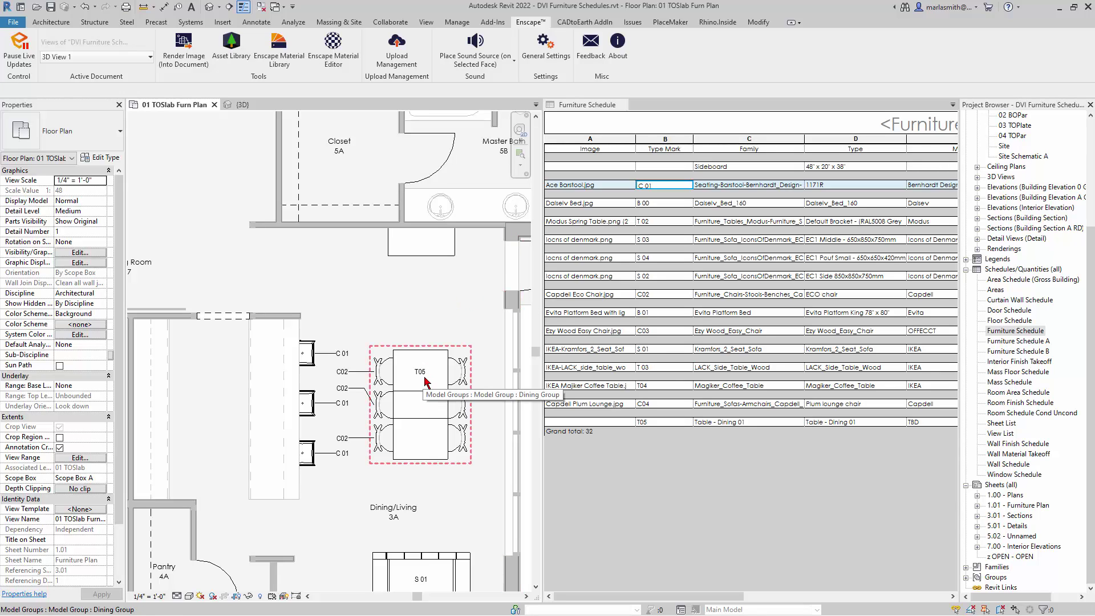
click(310, 358)
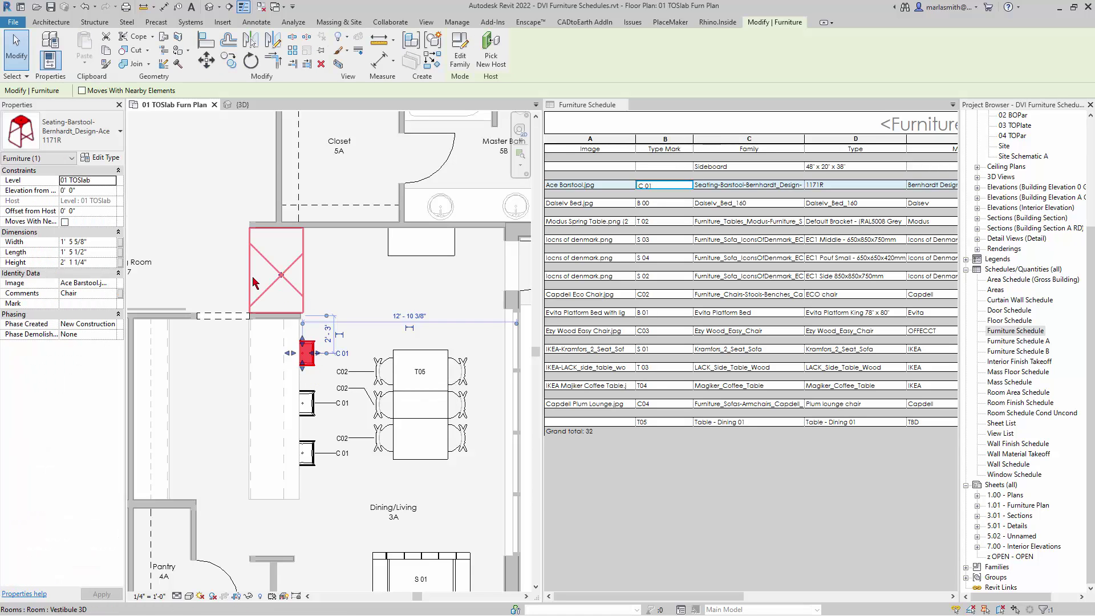
click(100, 159)
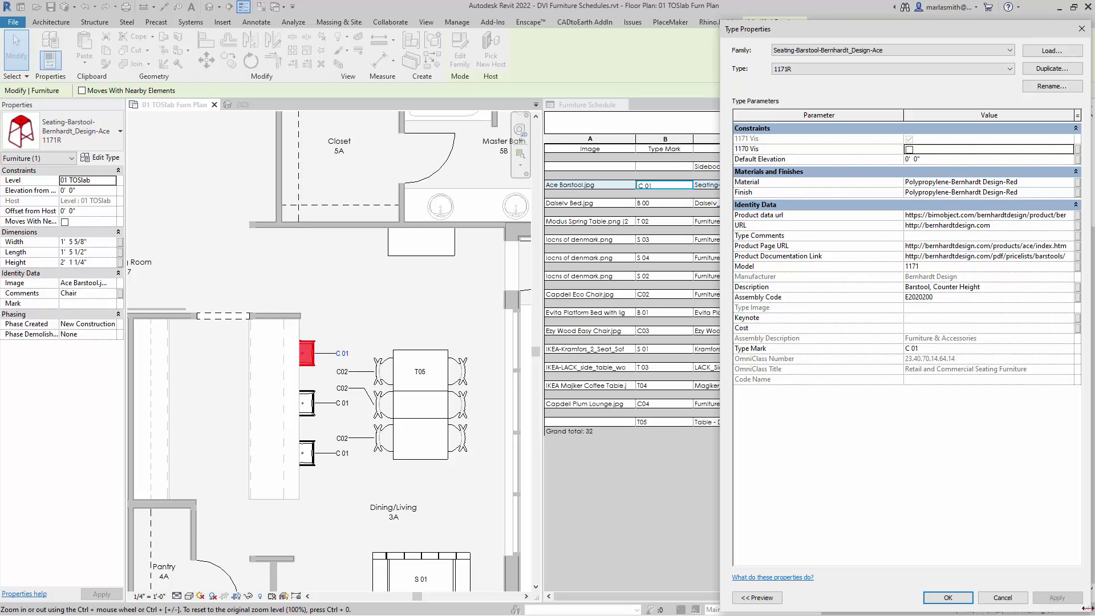
click(1005, 599)
Step: Set the Type Mark of the 48" x 20" x 38" sideboard type to SB 01
click(429, 269)
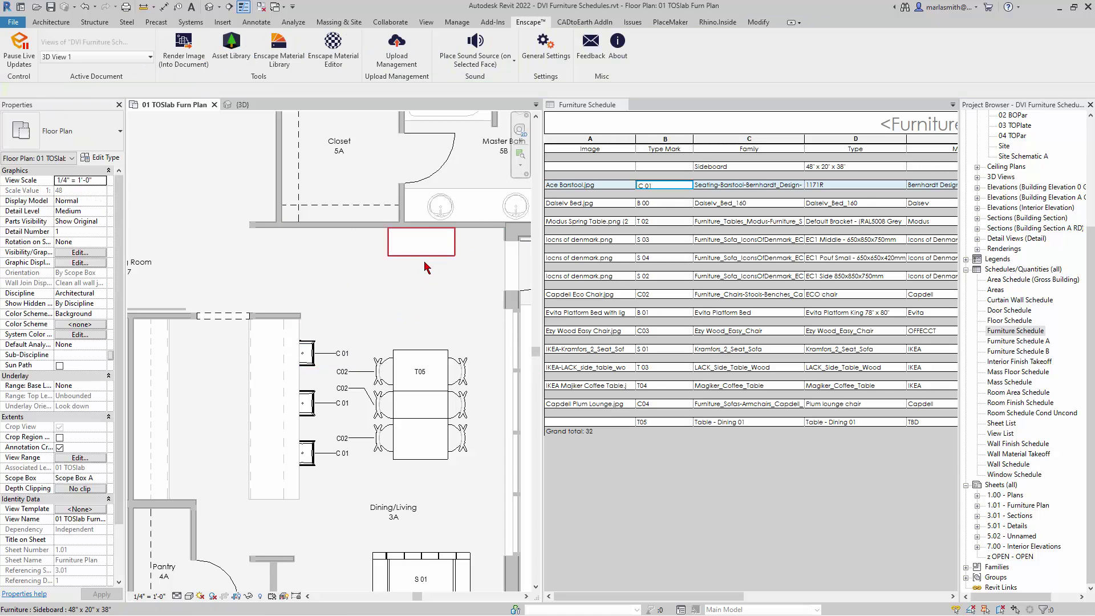
click(427, 267)
click(102, 158)
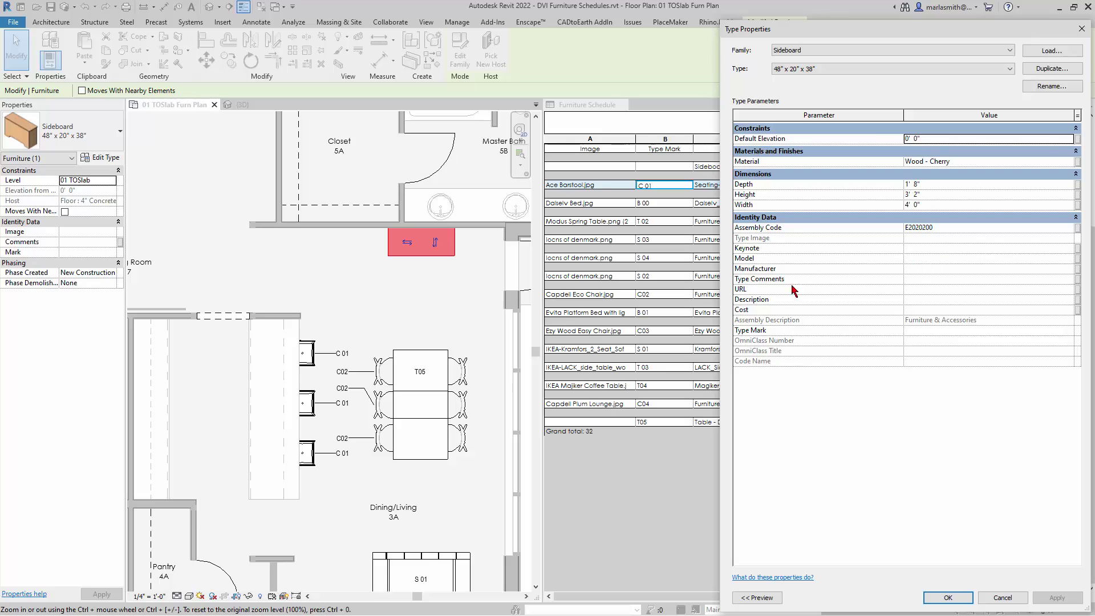
click(916, 331)
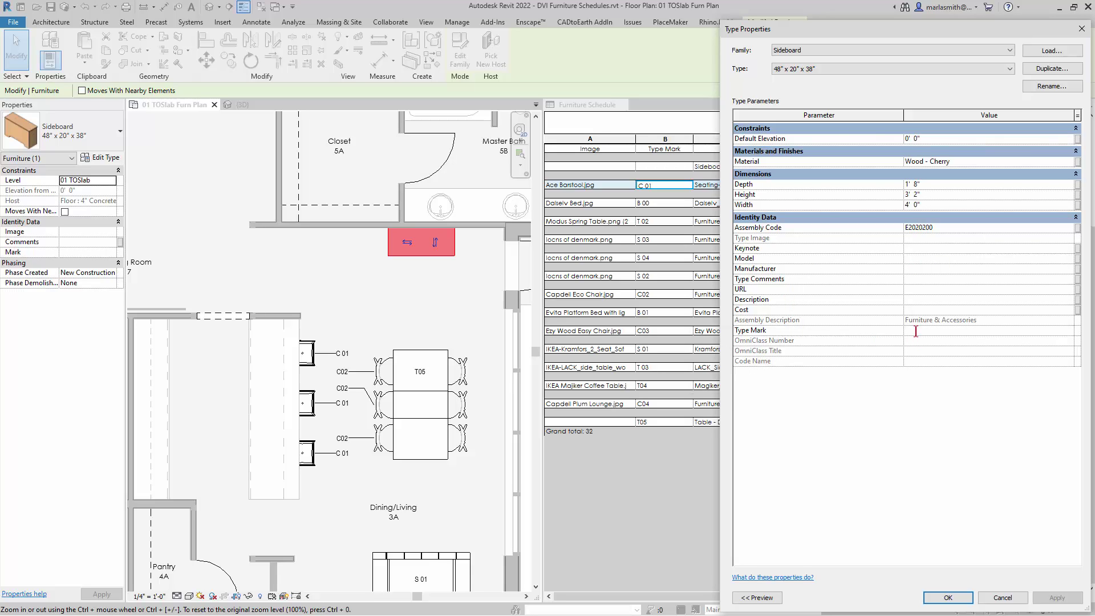
text(SB 01)
click(947, 597)
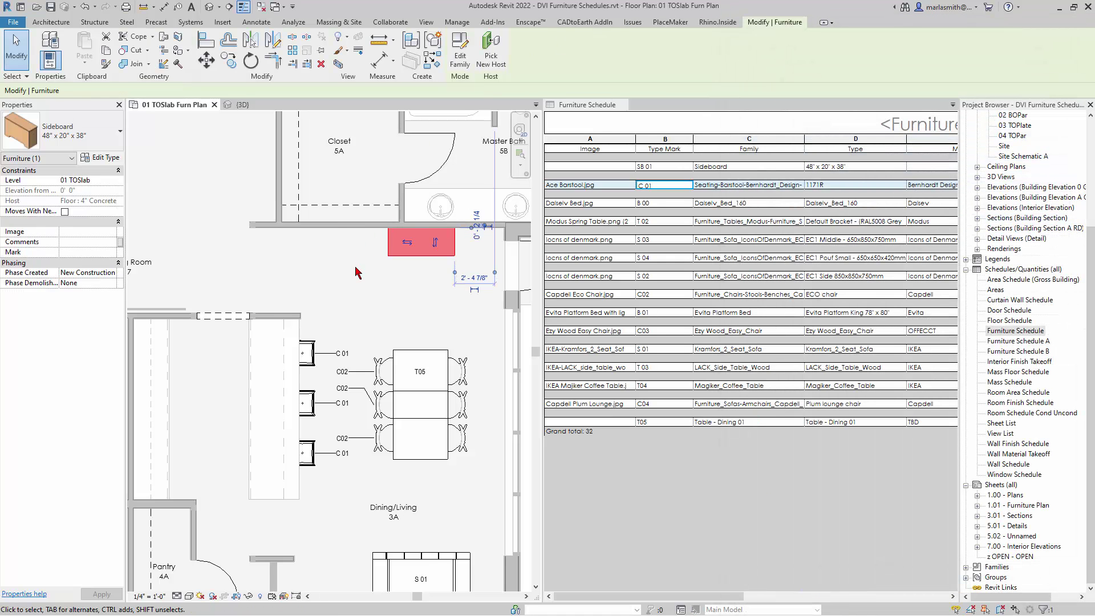
click(414, 265)
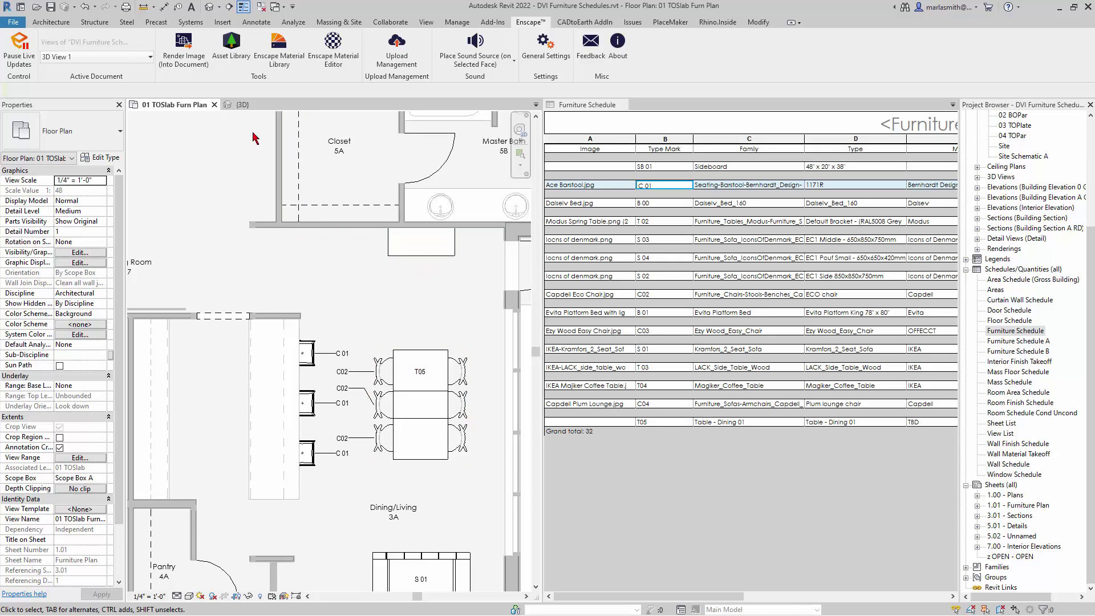
Step: Tag the sideboard by category with a horizontal furniture tag without a leader
click(256, 22)
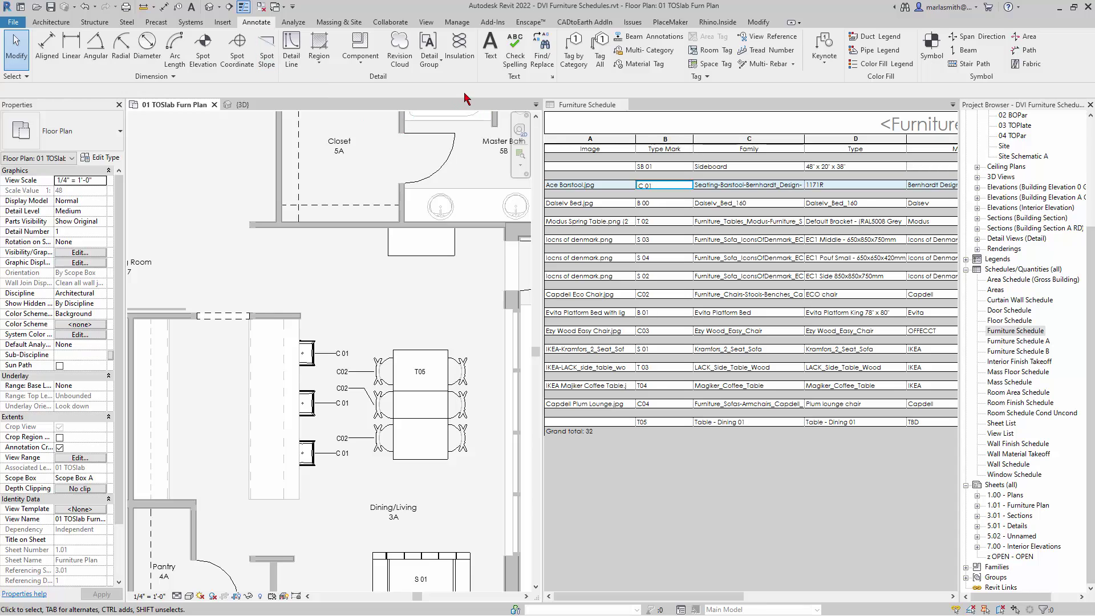
click(573, 62)
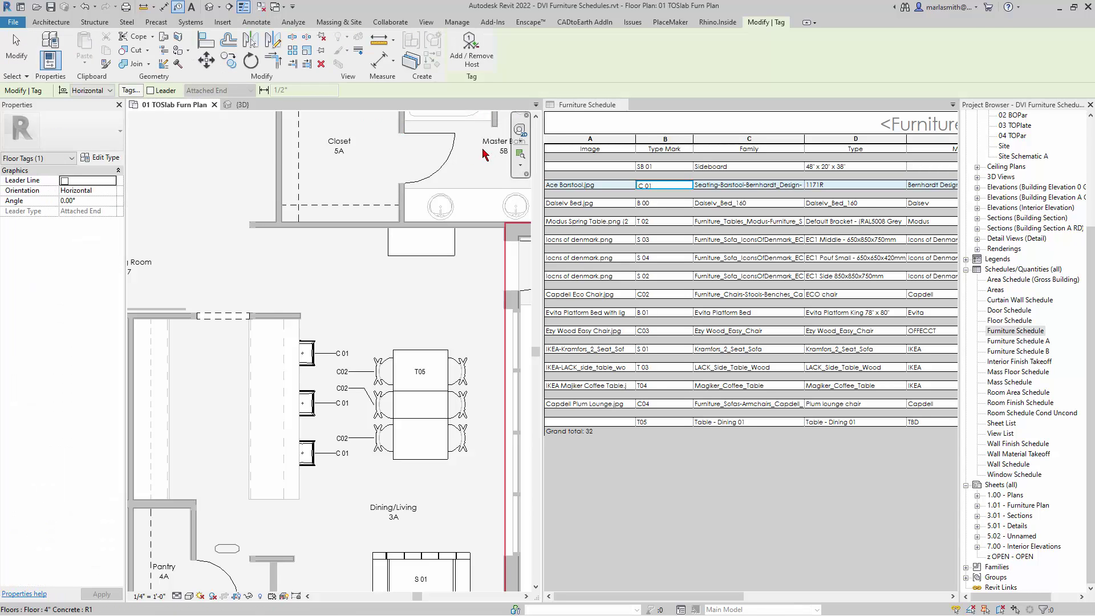
click(413, 259)
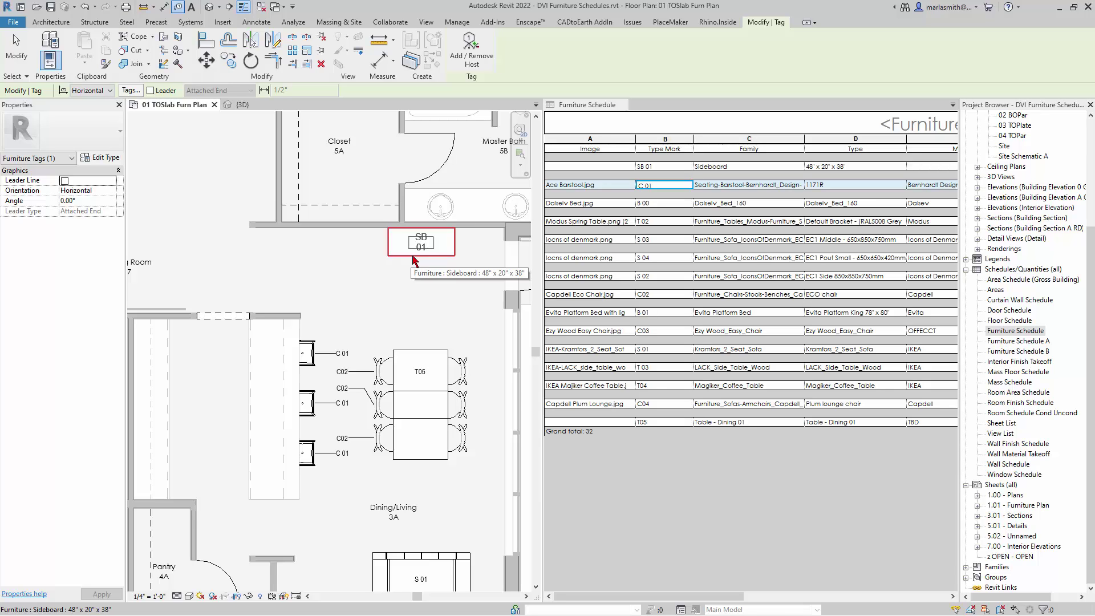
click(414, 261)
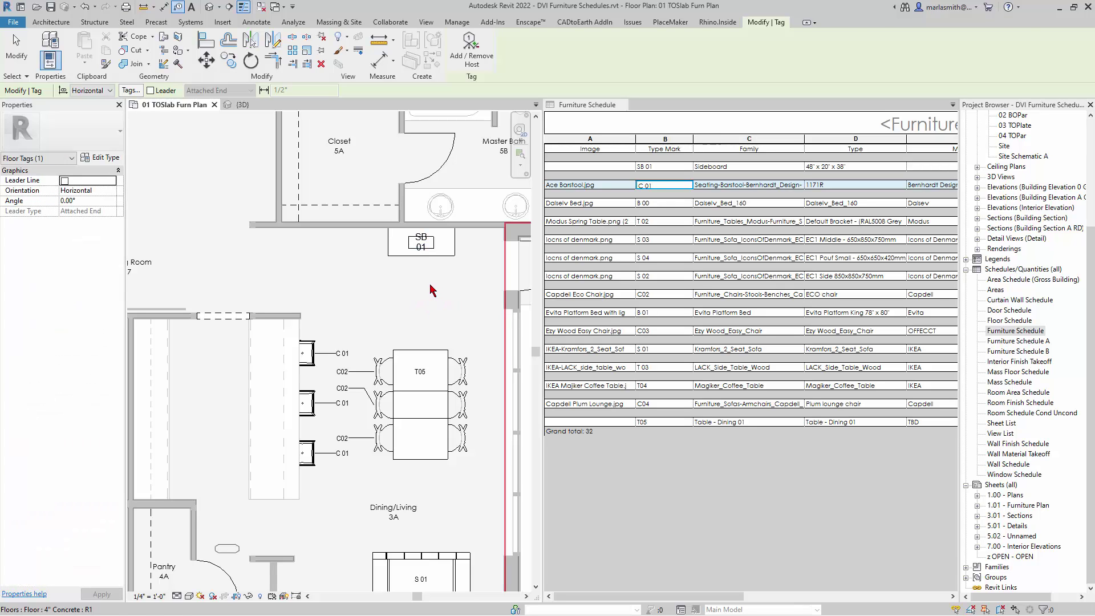
key(Escape)
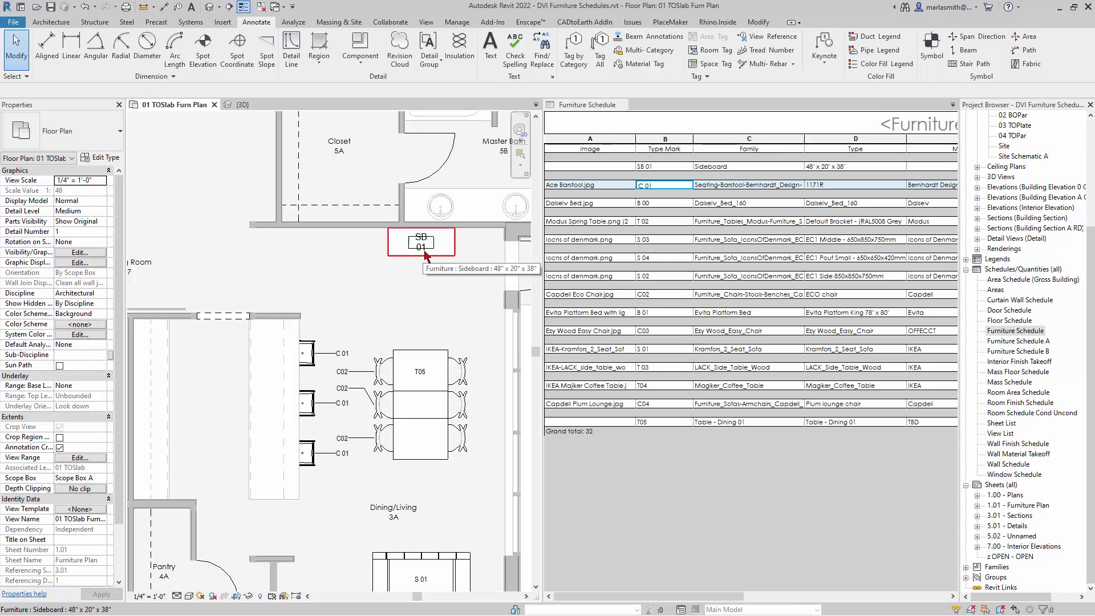
Step: Change the sideboard's tag to the Furniture Tag Type Mark ANar : Standard type, matching the T05 dining table's tag
scroll(430, 249, up, 2)
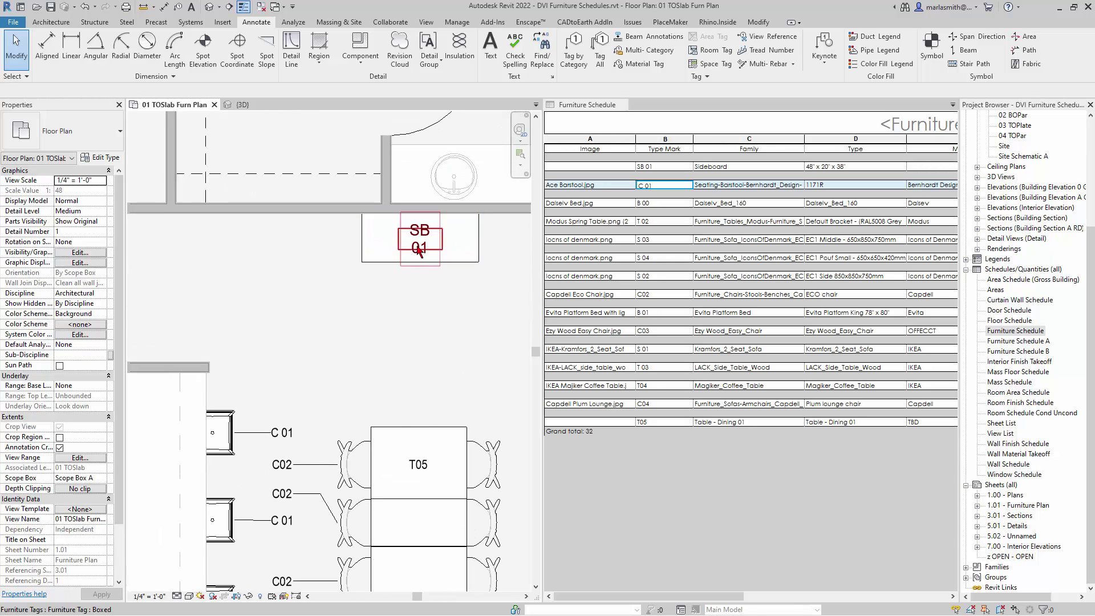
click(419, 250)
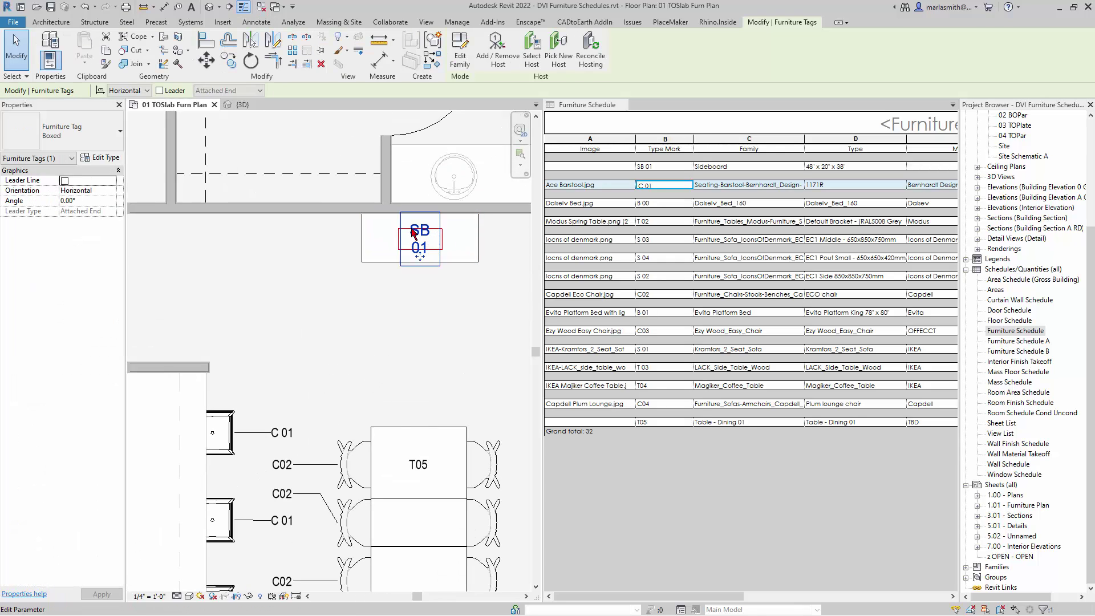
click(101, 138)
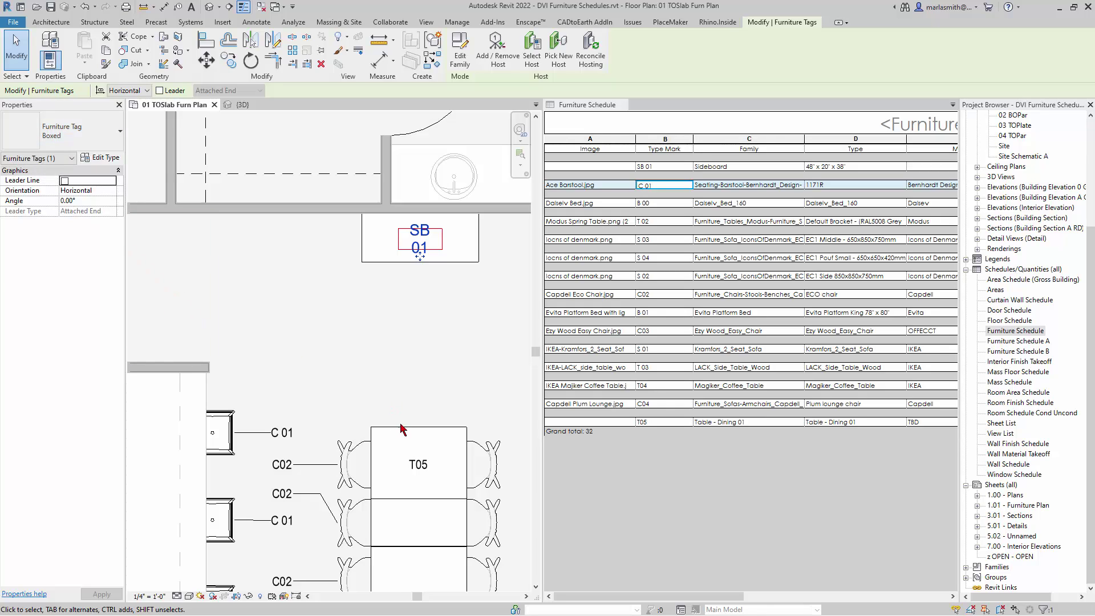
click(428, 482)
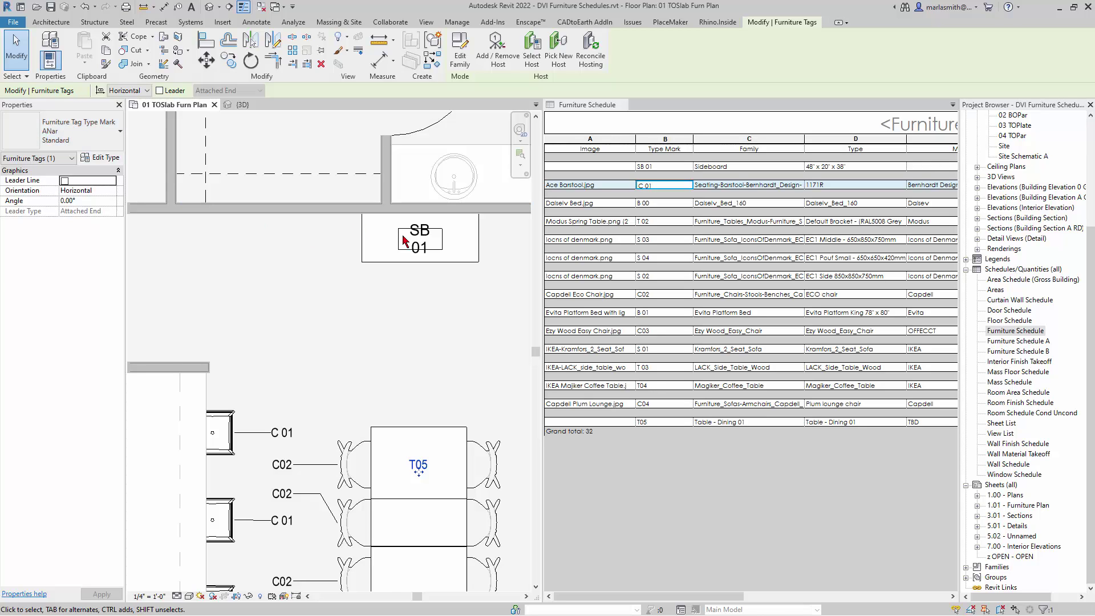
click(288, 267)
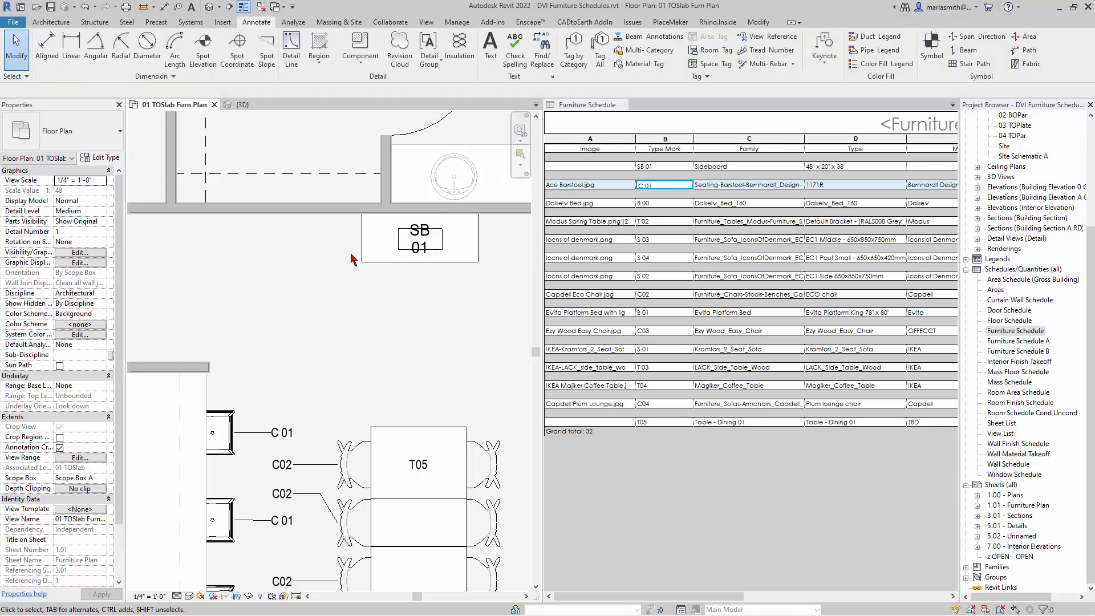
click(420, 251)
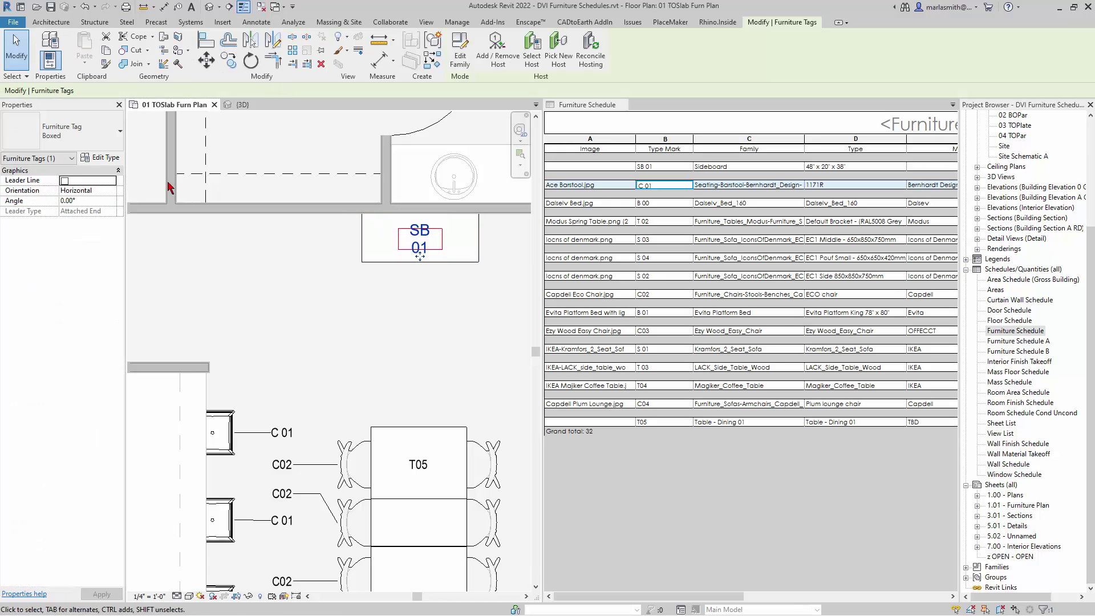
click(97, 147)
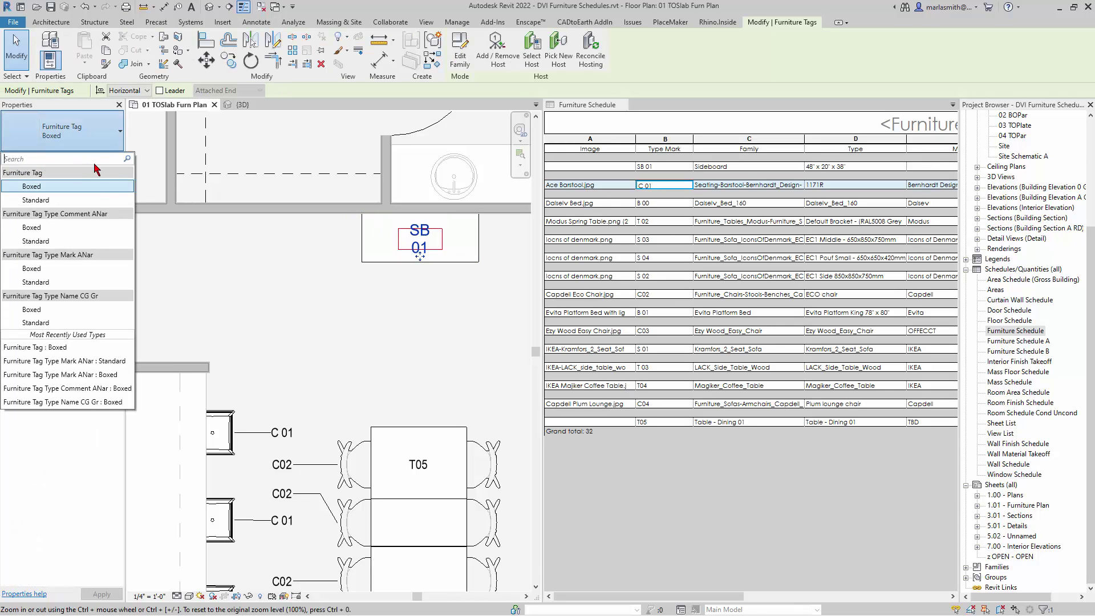
click(49, 273)
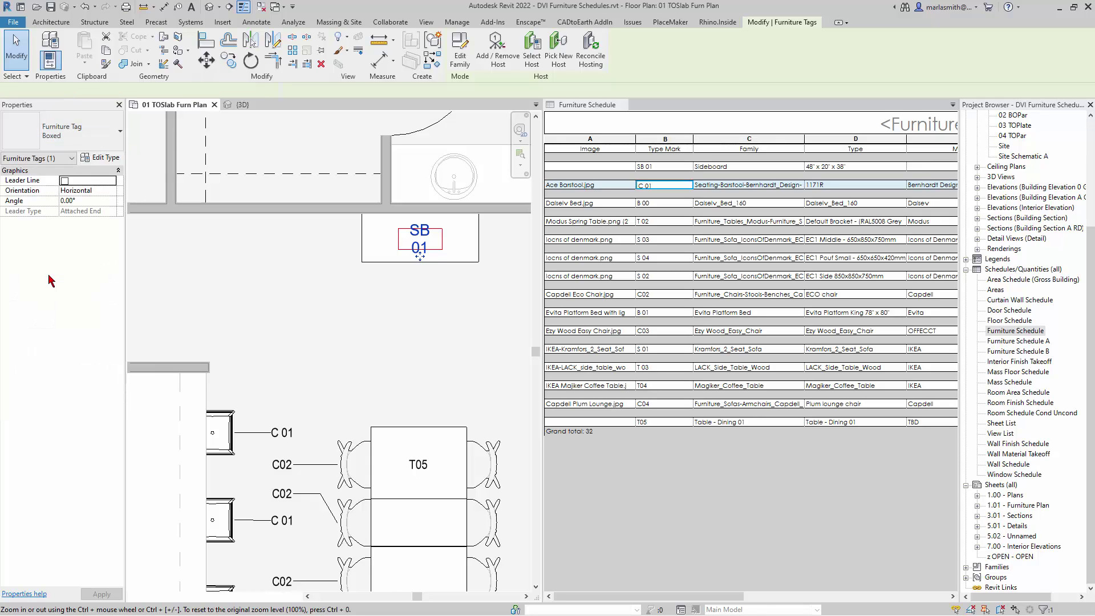
key(Escape)
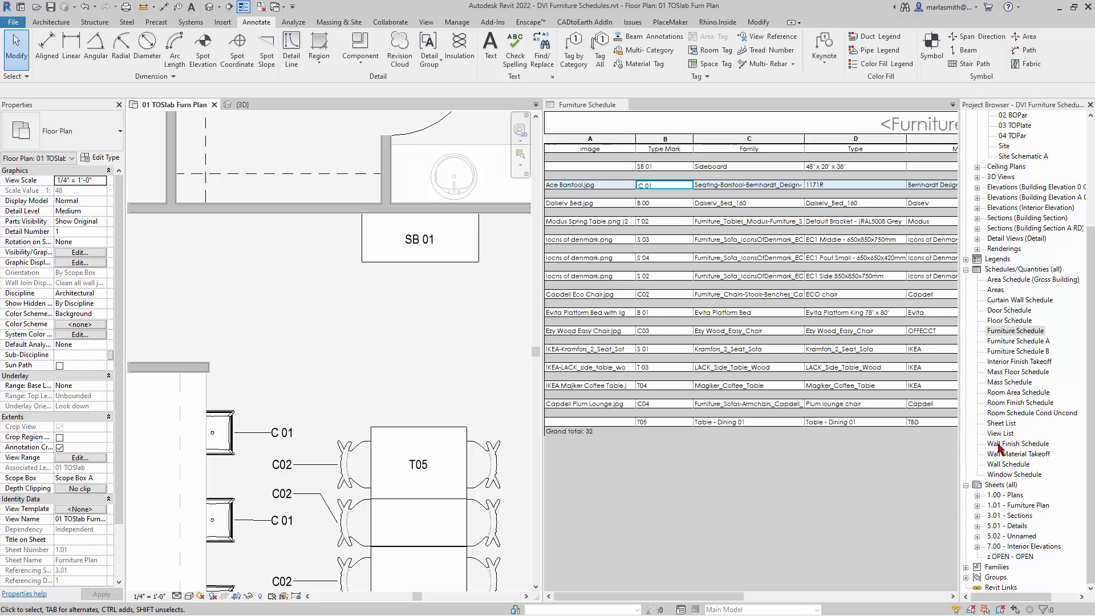
Step: Open sheet 1.01 - Furniture Plan and examine the Image column of the furniture schedule placed beside the sheet
double_click(1012, 507)
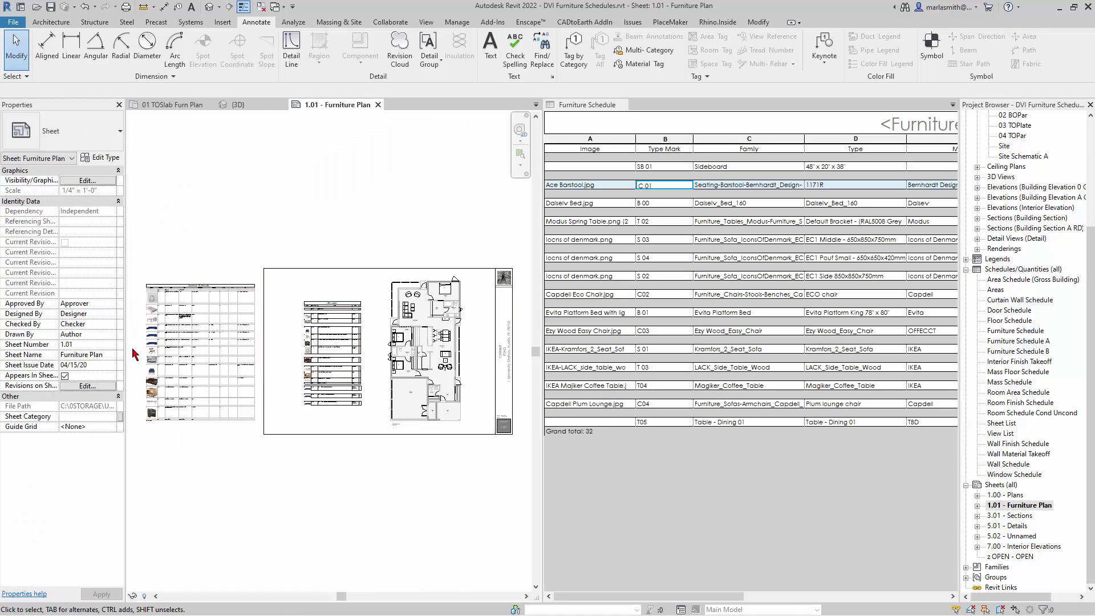
scroll(152, 274, up, 10)
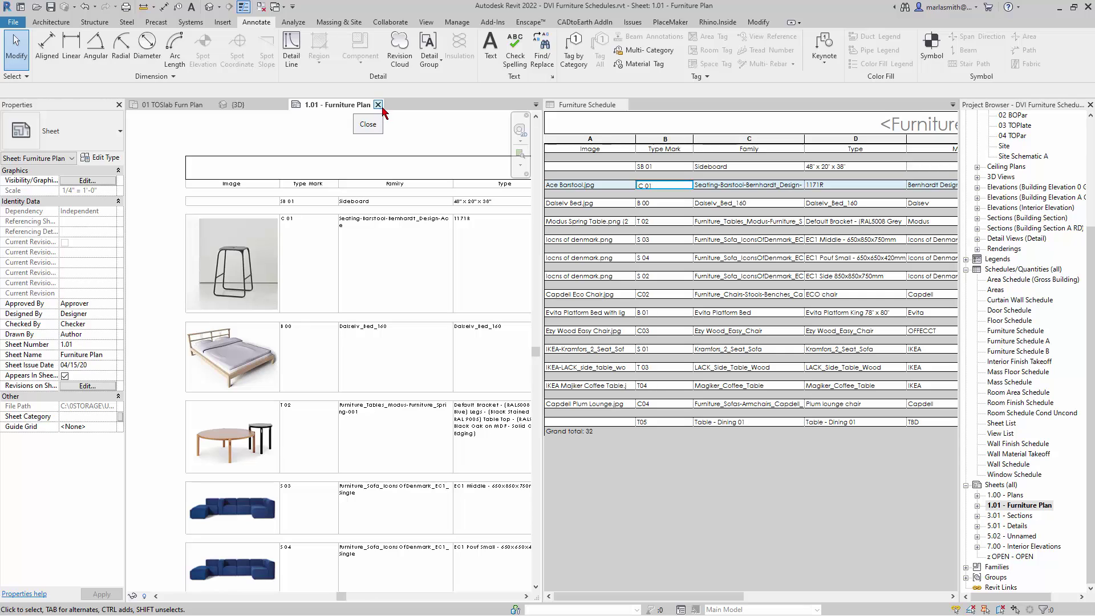
Step: Return to the 01 TOSlab Furn Plan view and open the SB 01 sideboard's family for editing
click(177, 105)
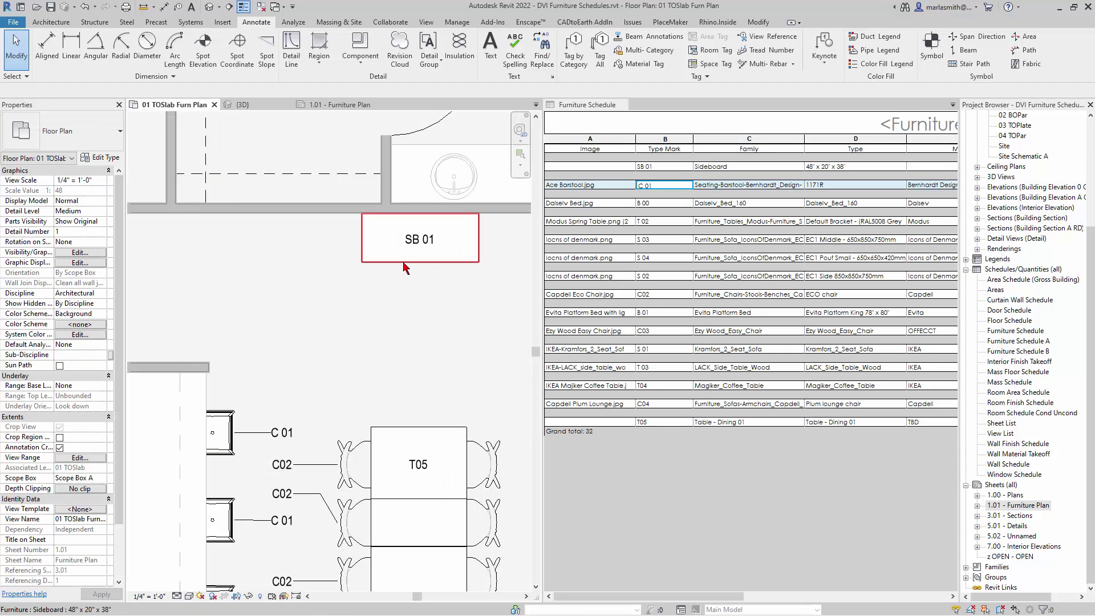
click(409, 257)
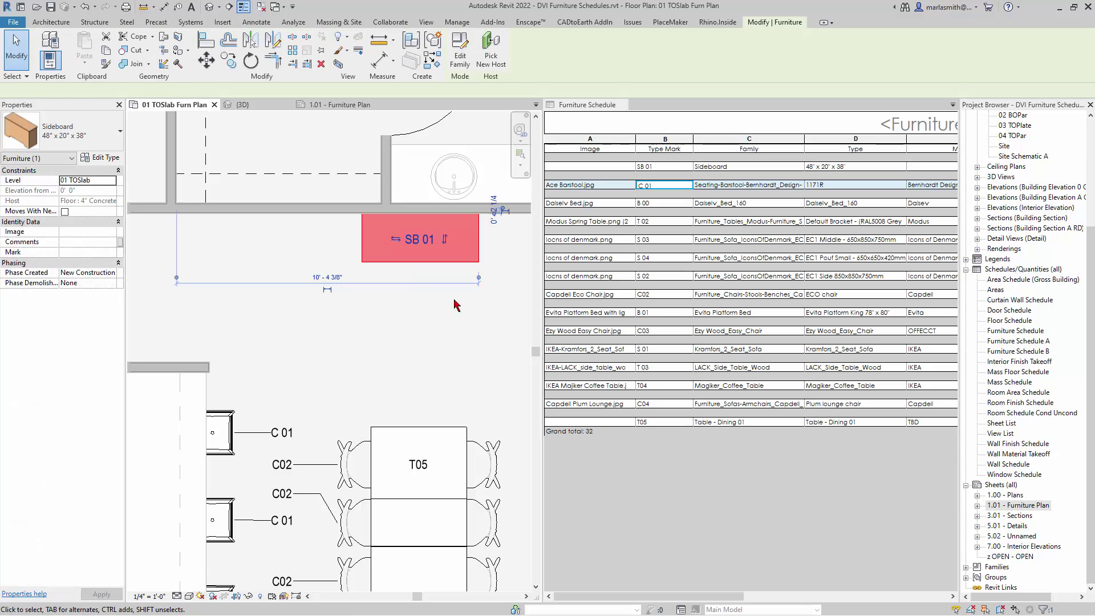
click(460, 48)
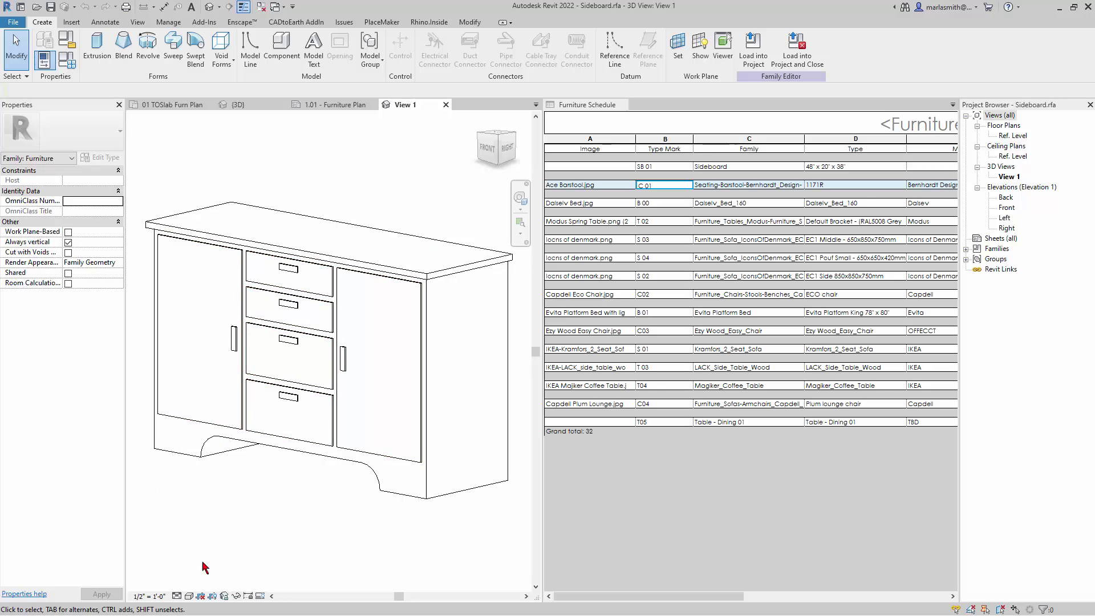
Step: Try the Realistic visual style on the sideboard's 3D view, and restore Hidden Line
click(190, 597)
click(216, 583)
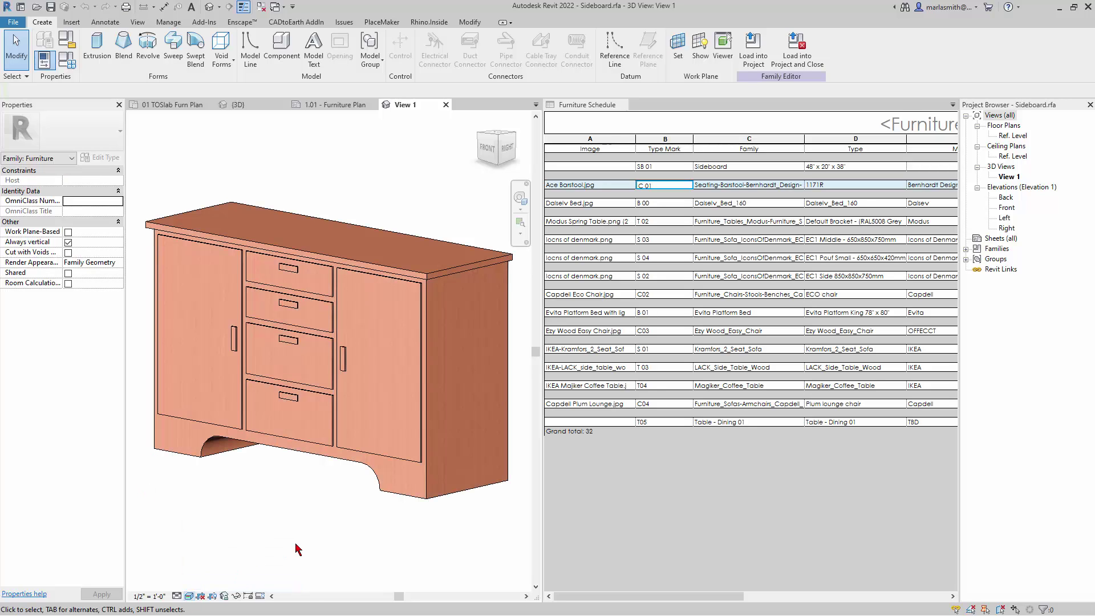
click(190, 597)
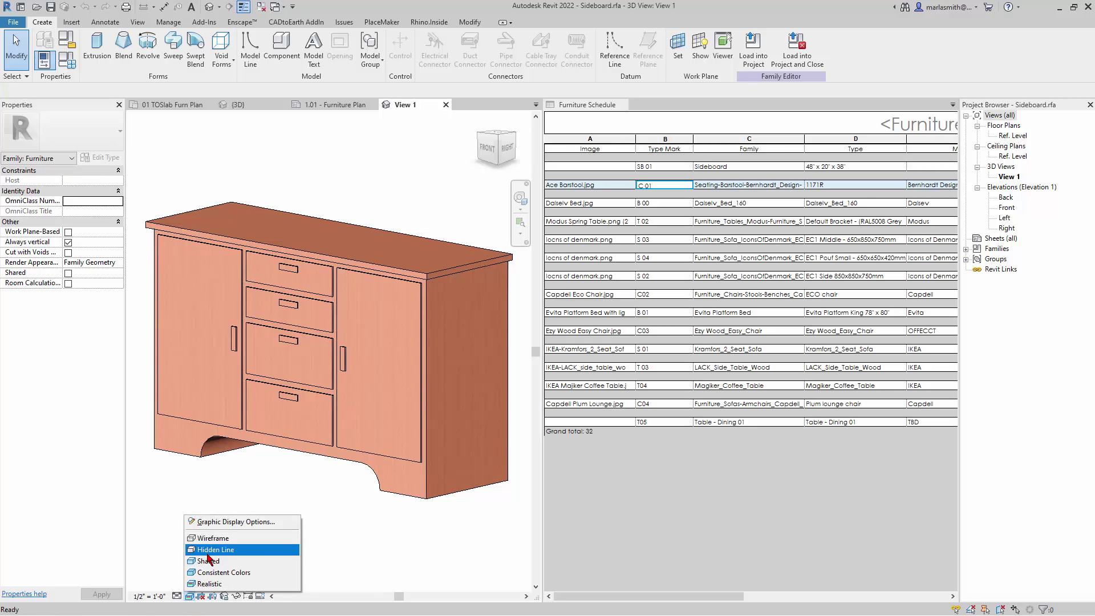
click(208, 552)
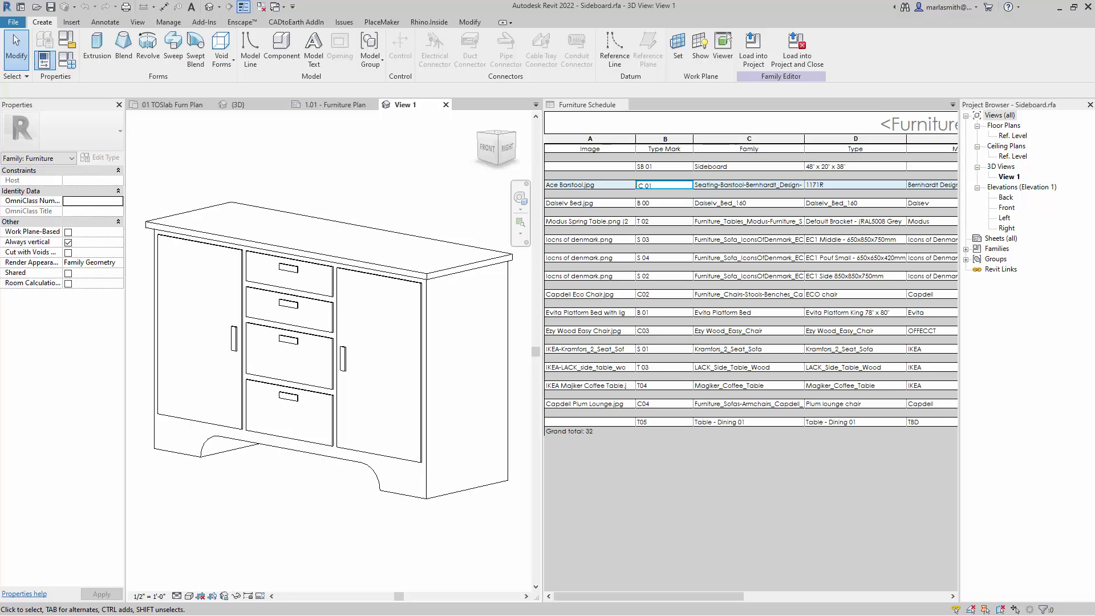
Step: Switch to Snipping Tool and try to capture the sideboard's 3D view
key(super)
text(snip)
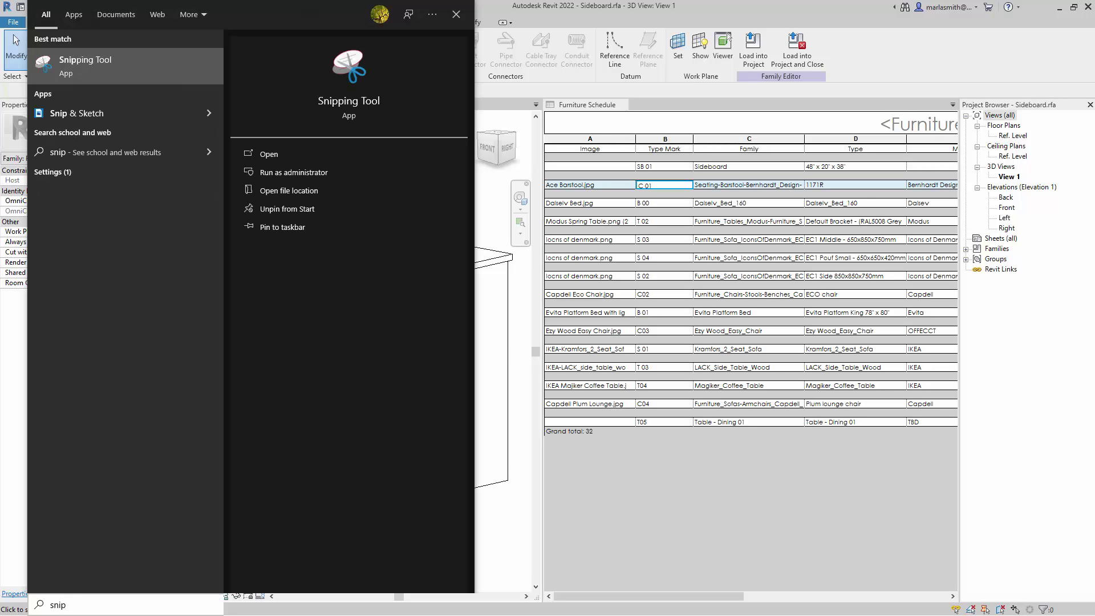
key(Return)
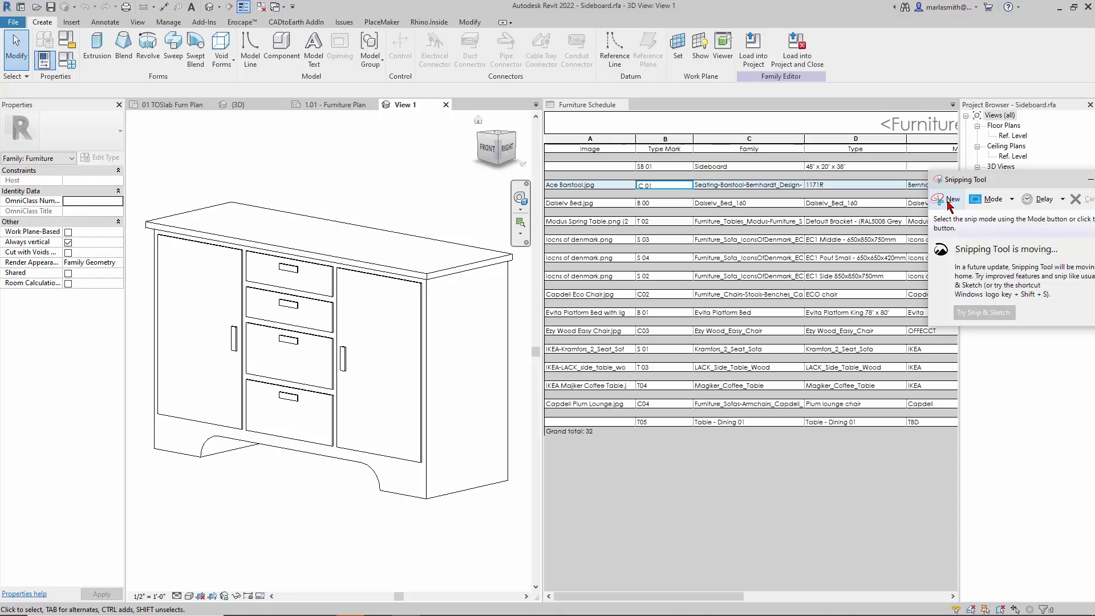
click(949, 200)
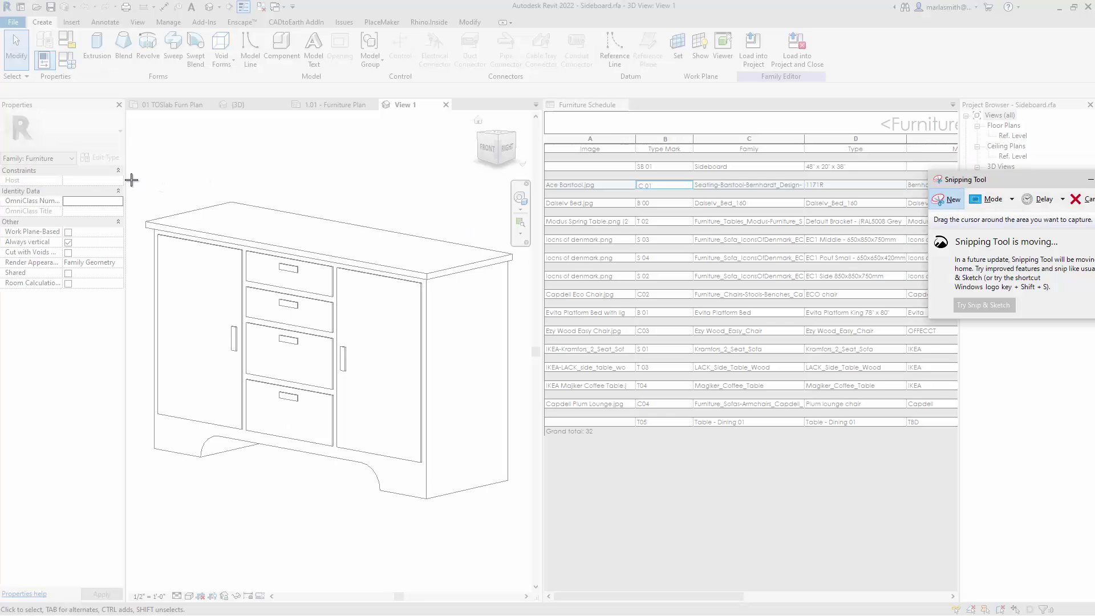
drag(132, 179, 519, 518)
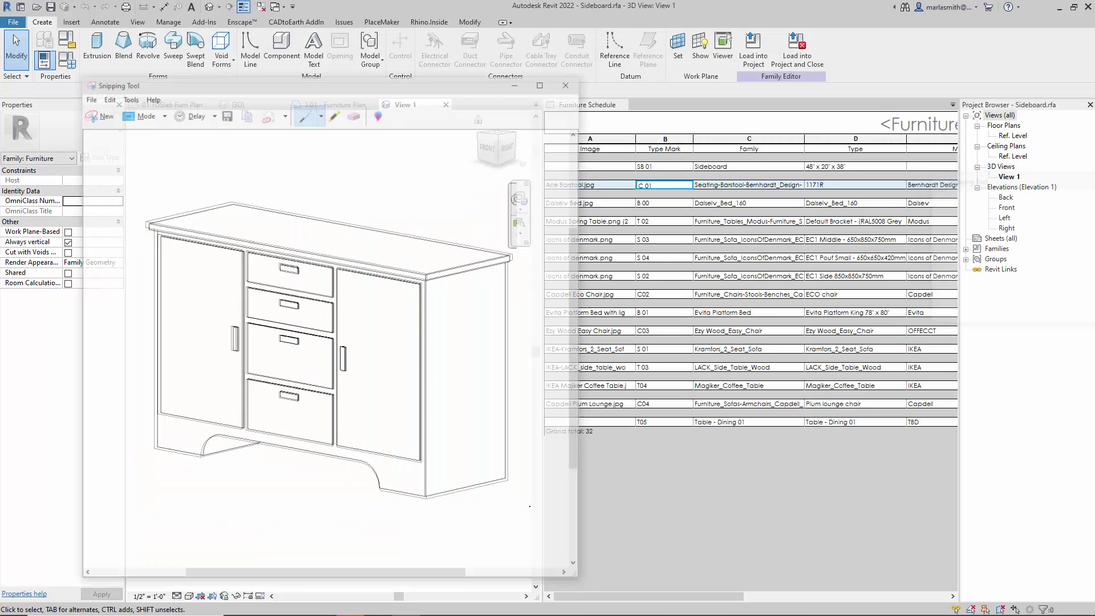
click(569, 82)
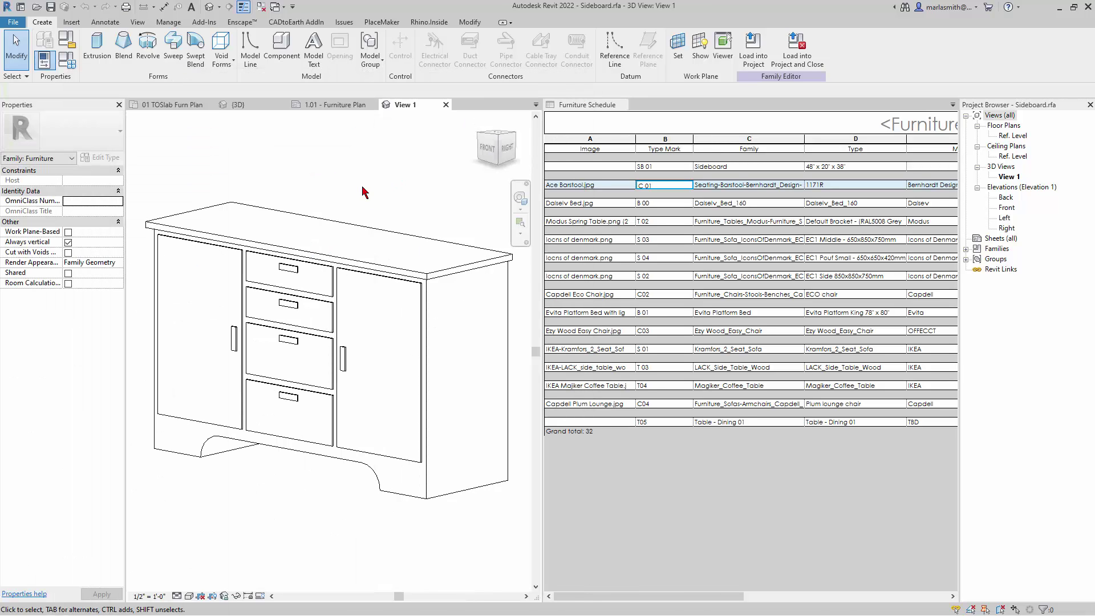
Step: Capture the whole sideboard at a smaller view scale in a new snip and save it as Capture.JPG in the Furniture folder
scroll(297, 199, down, 1)
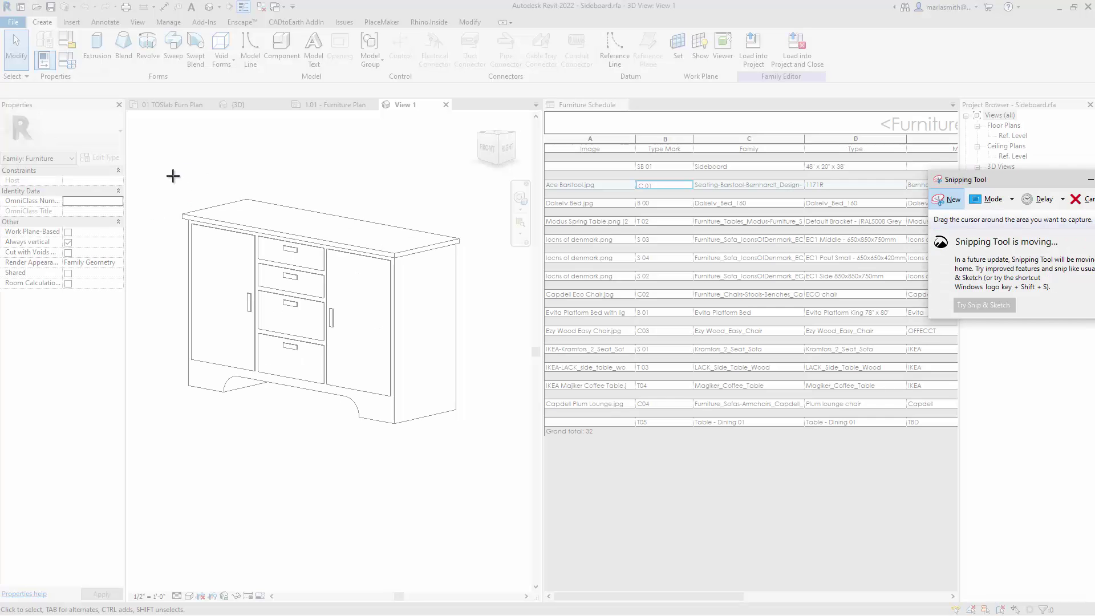
drag(168, 178, 478, 443)
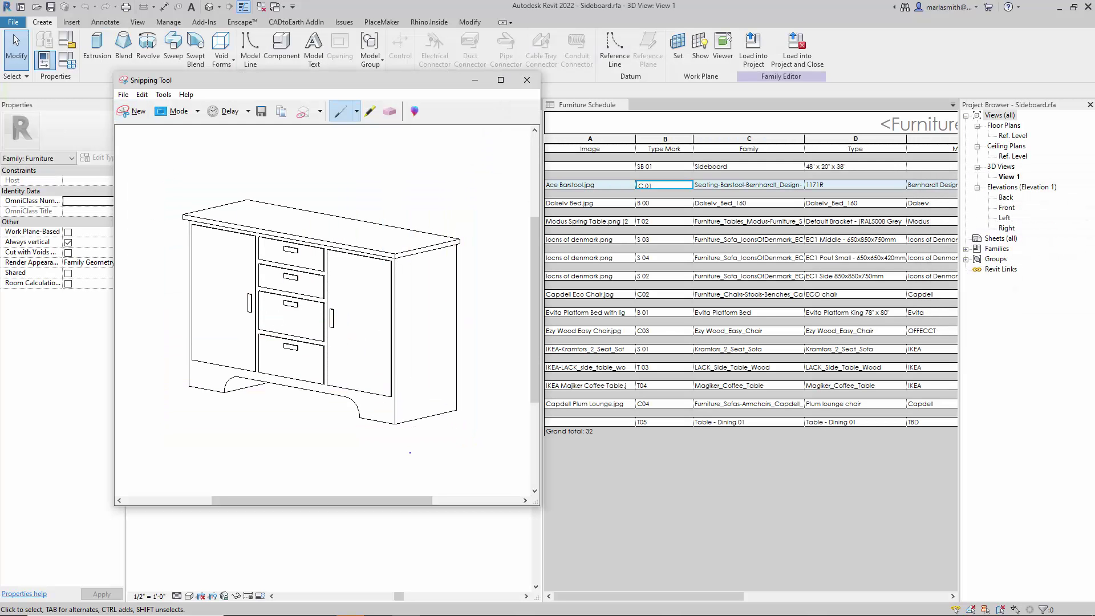
click(267, 119)
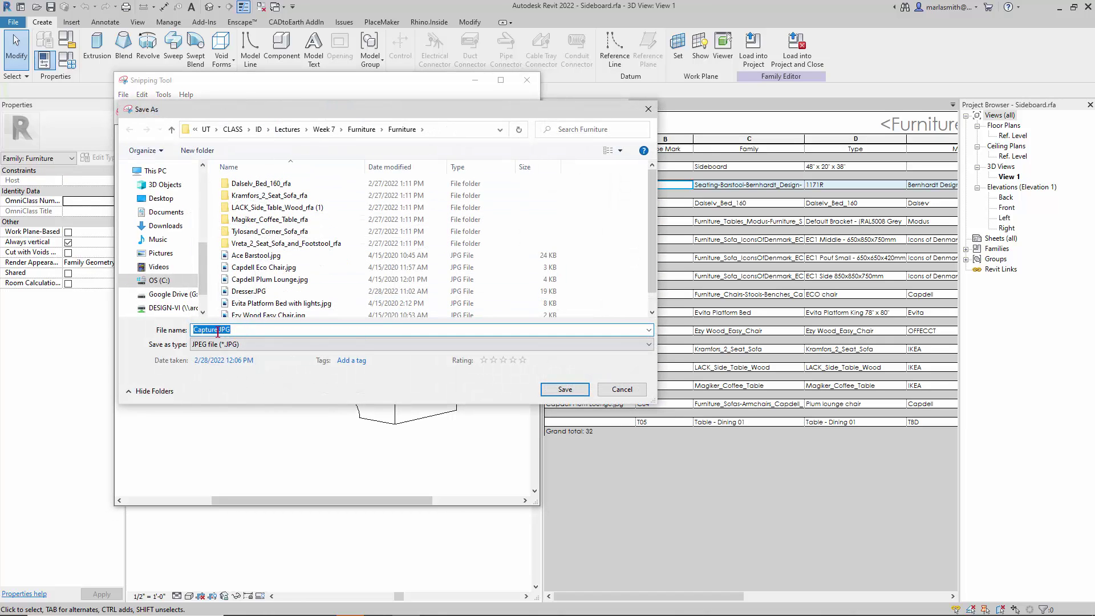
drag(217, 330, 161, 336)
key(Escape)
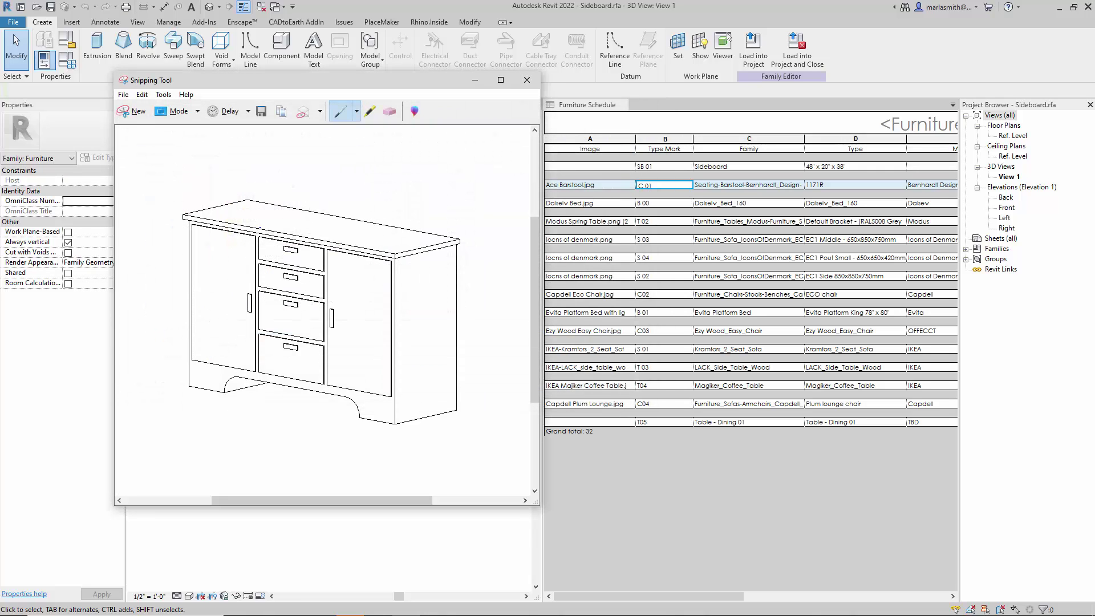
Step: Save the sideboard snip under the file name Sideboard as a JPEG in the Furniture folder
click(261, 114)
click(217, 332)
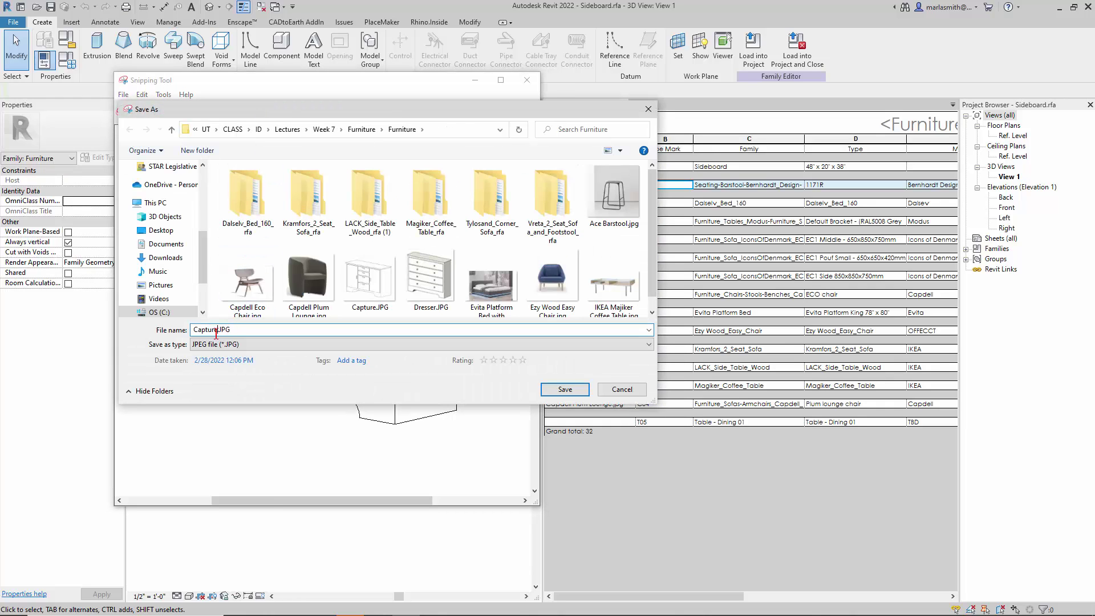
drag(196, 333, 164, 335)
text(Sideboard)
key(Return)
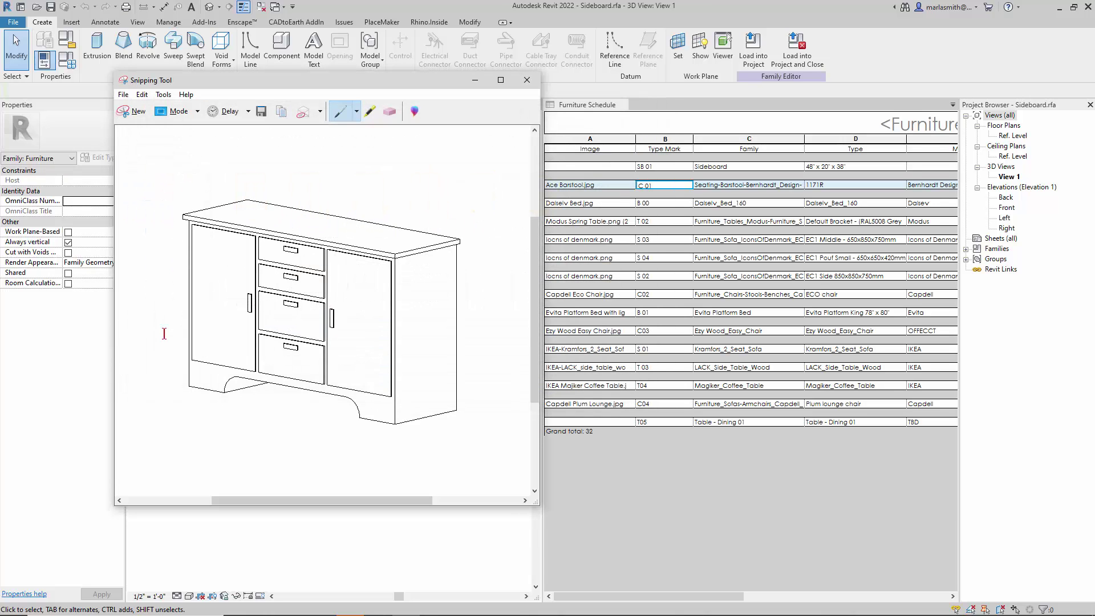
Step: Close Snipping Tool and the Sideboard family without saving changes to the family
click(527, 80)
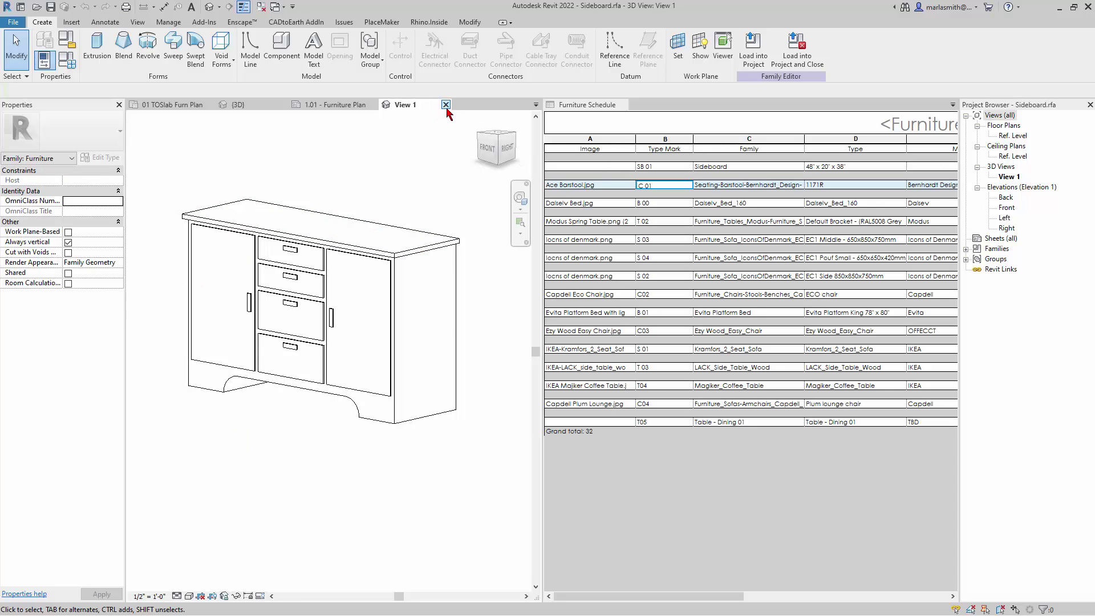
click(446, 104)
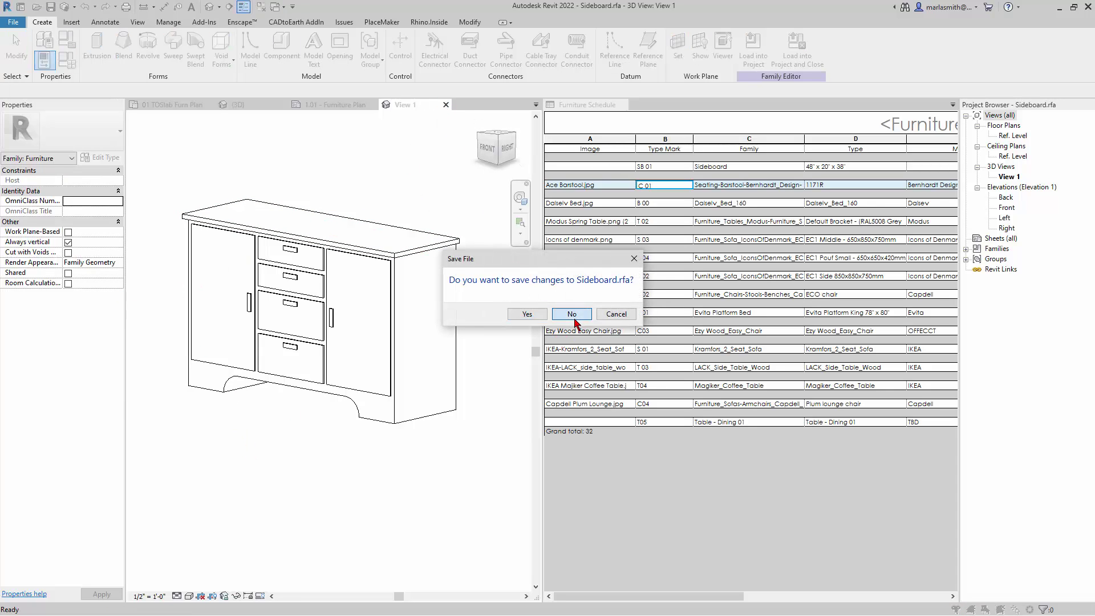
click(573, 315)
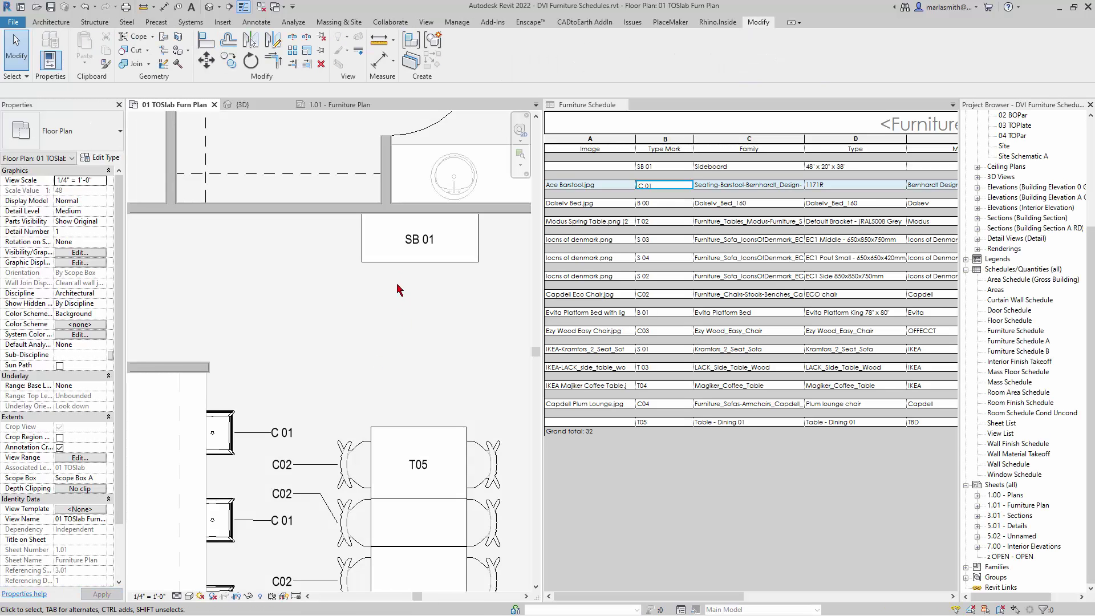
Step: Add Sideboard.JPG as the SB 01 sideboard's Image property and open sheet 1.01 - Furniture Plan to check the schedule
click(407, 261)
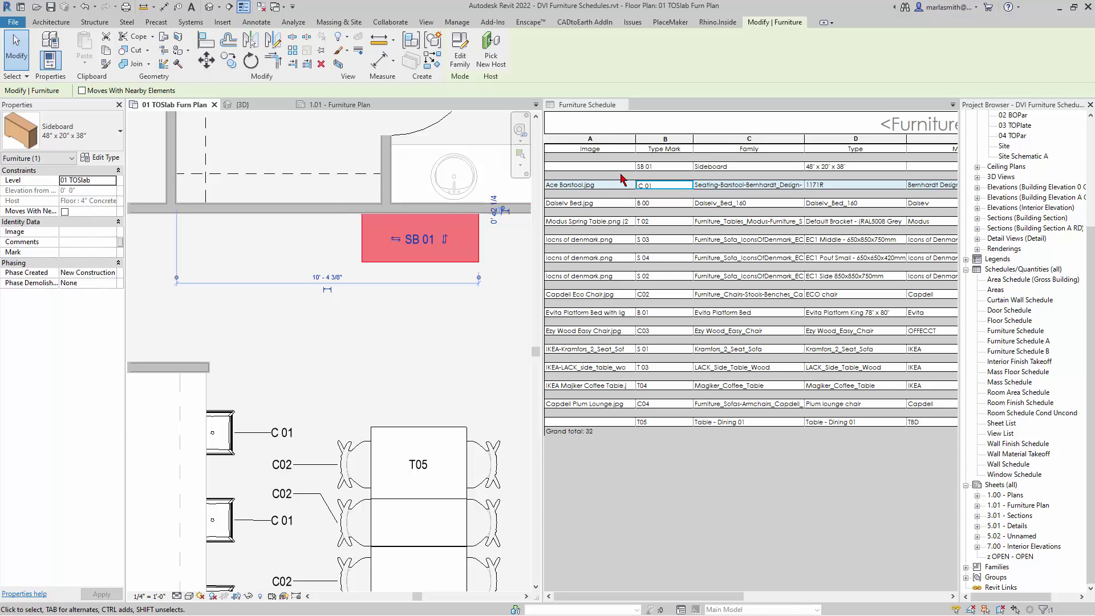
click(83, 231)
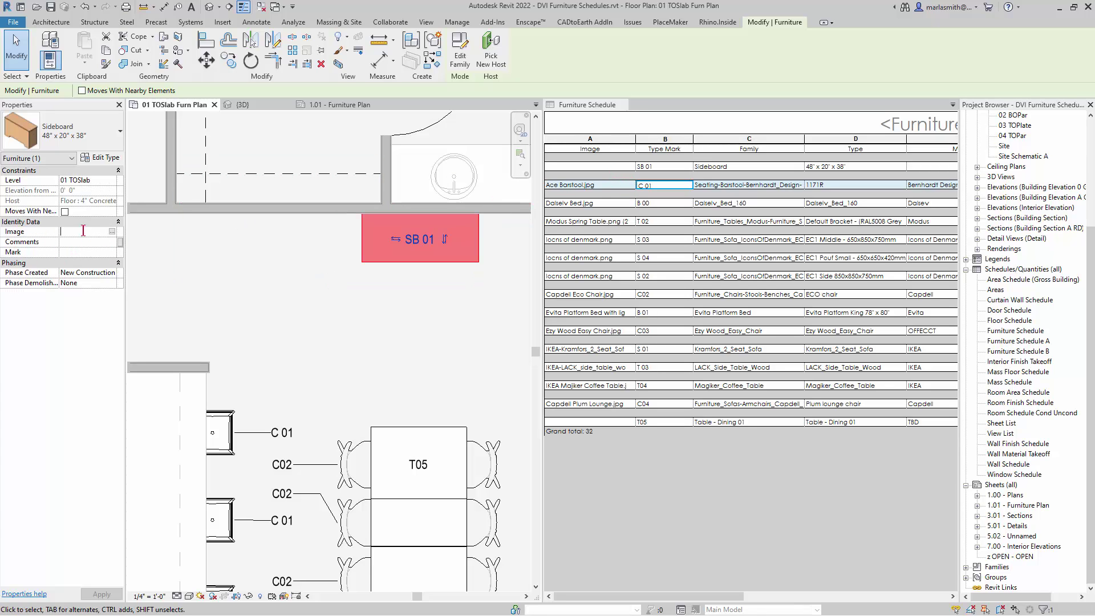
click(112, 231)
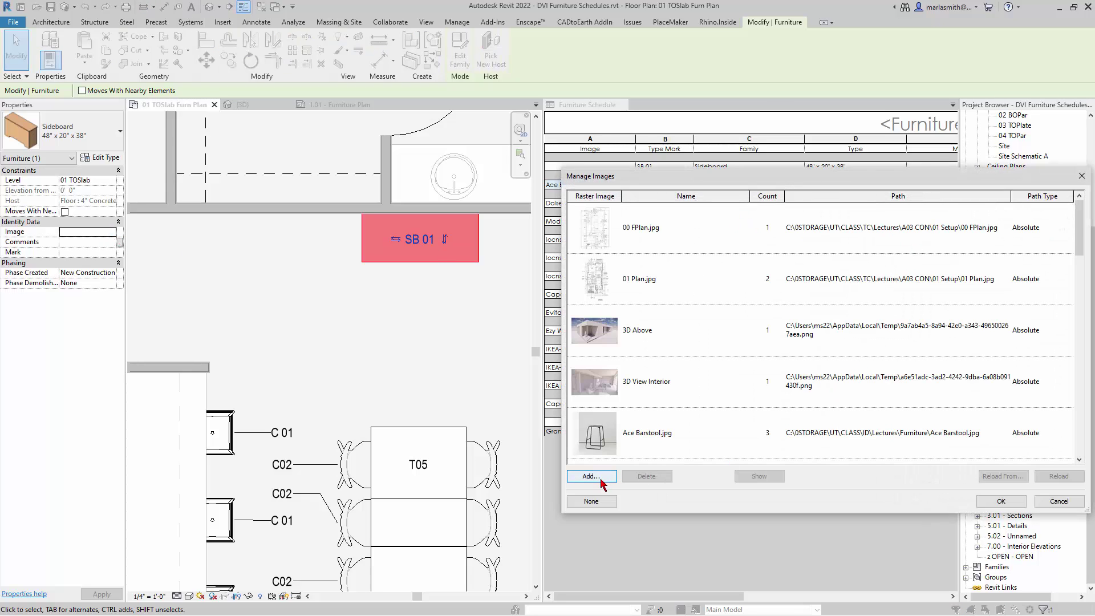
click(592, 476)
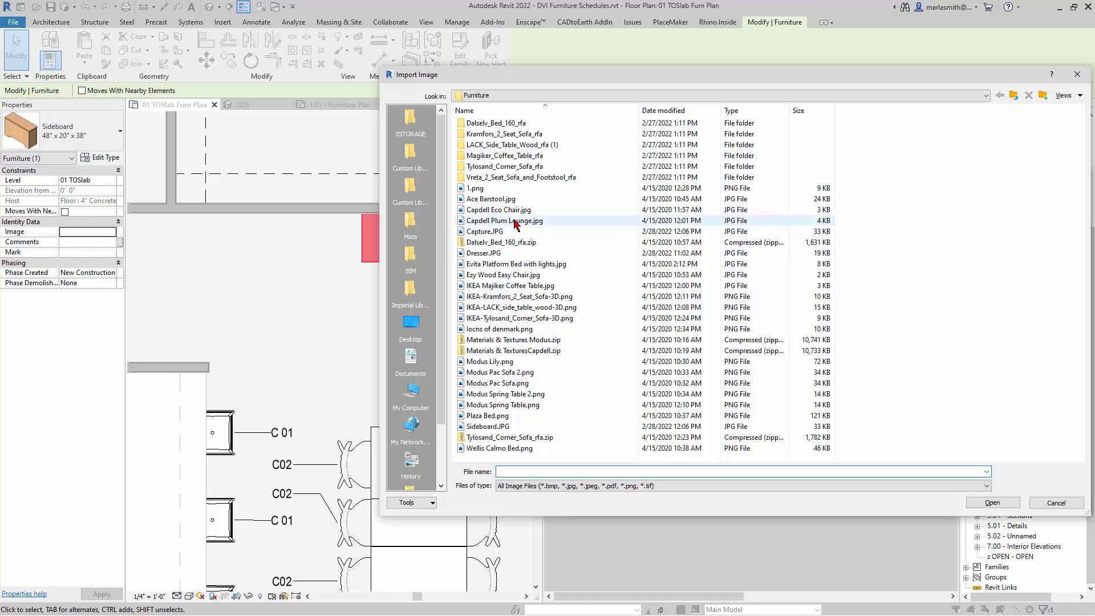
click(487, 427)
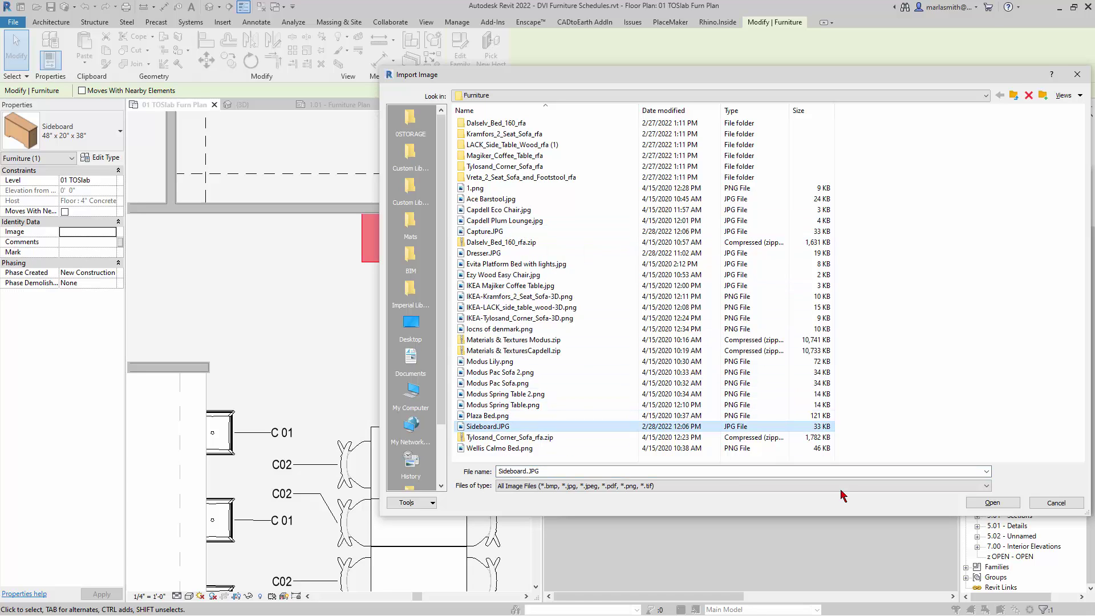
click(1006, 507)
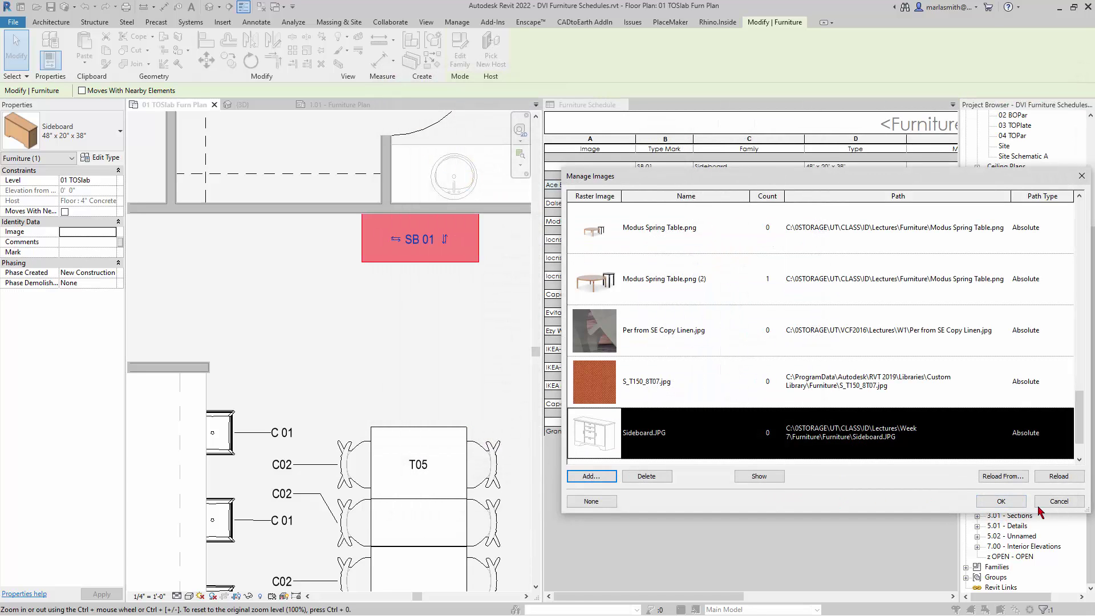
click(1002, 501)
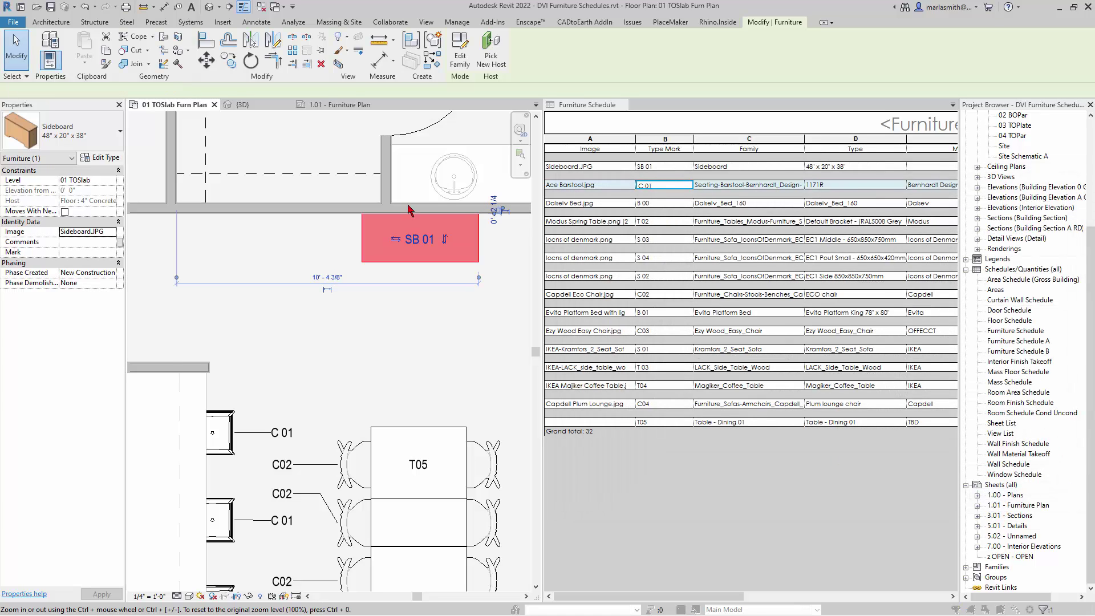
click(363, 108)
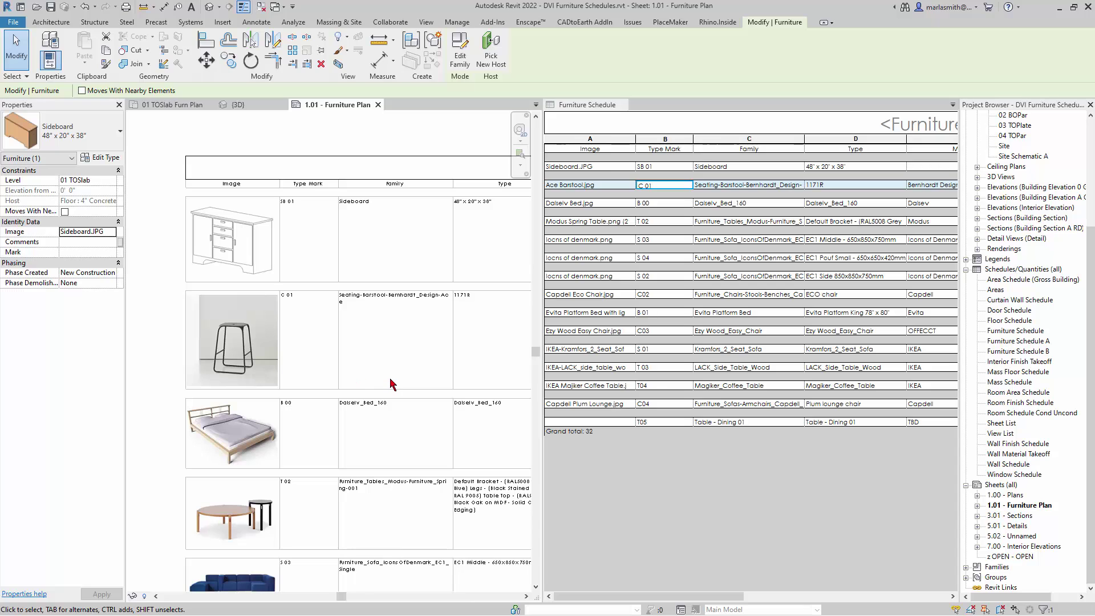